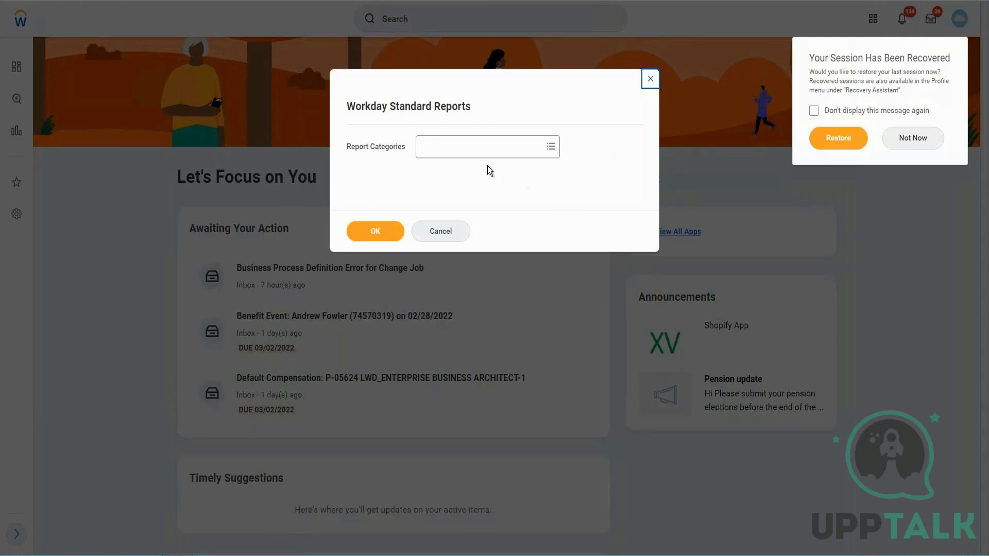
# Run the Workday Standard Reports report for the categories Worker Data and Worker Data History
pyautogui.click(461, 153)
pyautogui.write('Worker')
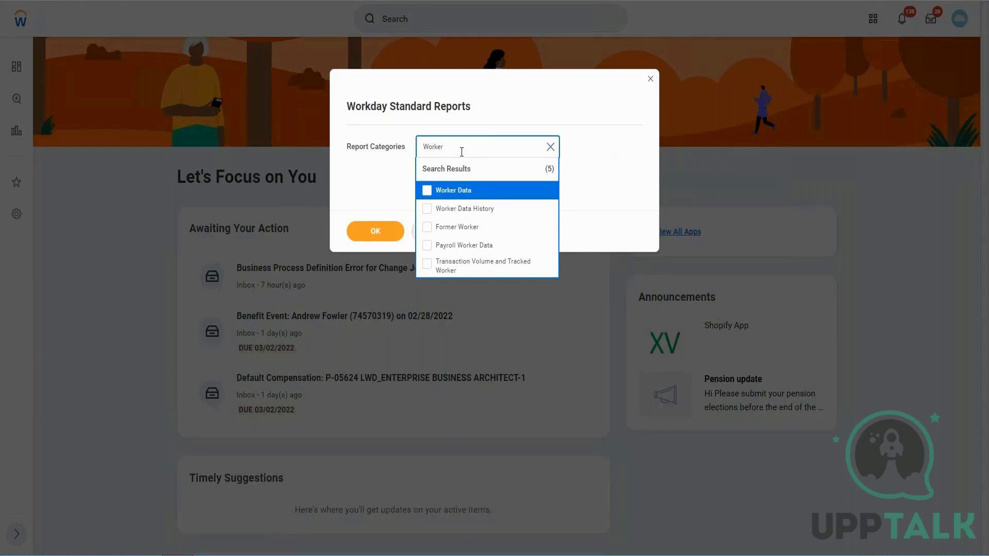
pyautogui.click(429, 194)
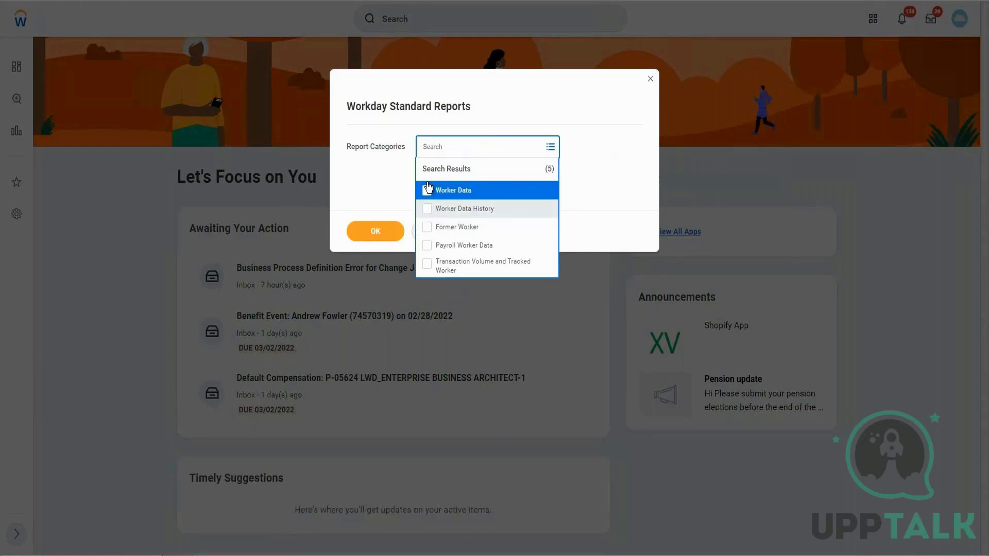
pyautogui.click(428, 191)
pyautogui.click(429, 192)
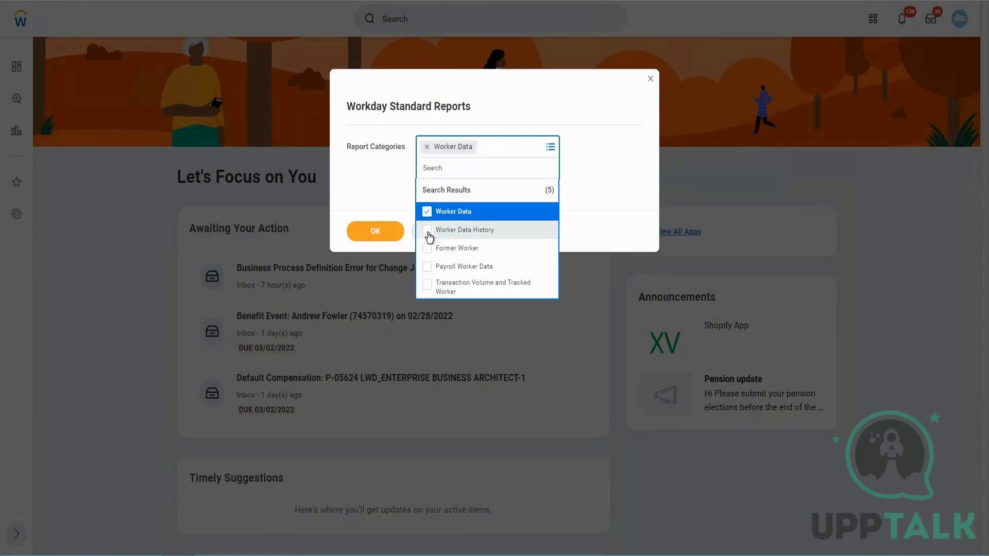
pyautogui.click(427, 230)
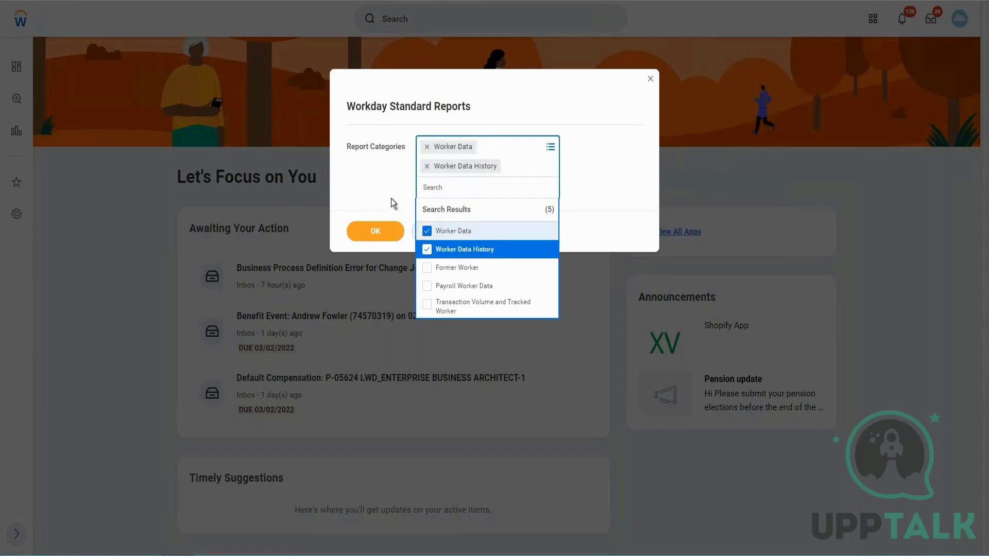
pyautogui.click(376, 232)
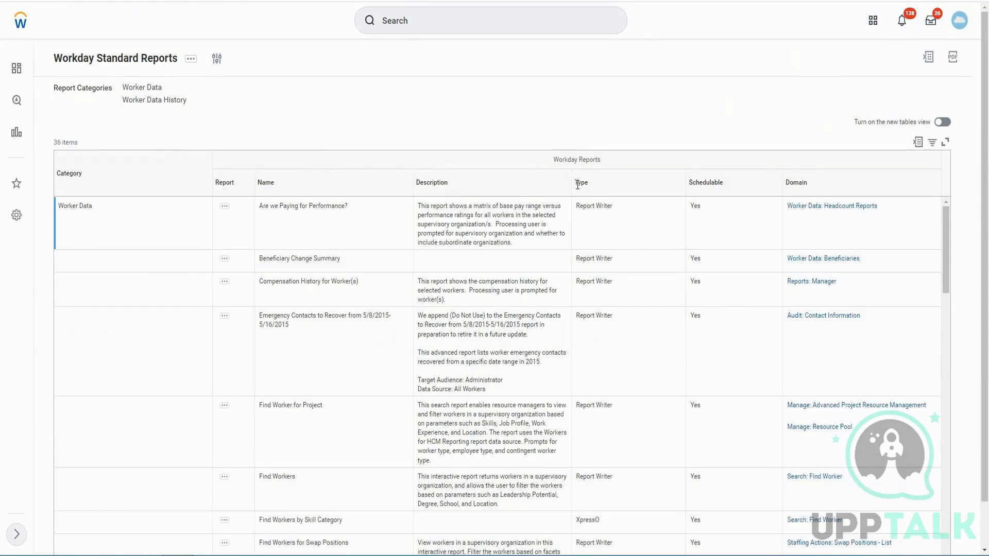
# Check the types of Are we Paying for Performance? and Find Workers by Skill Category, and rerun the report with the same categories
pyautogui.moveTo(581, 183); pyautogui.dragTo(590, 198)
pyautogui.tripleClick(593, 205)
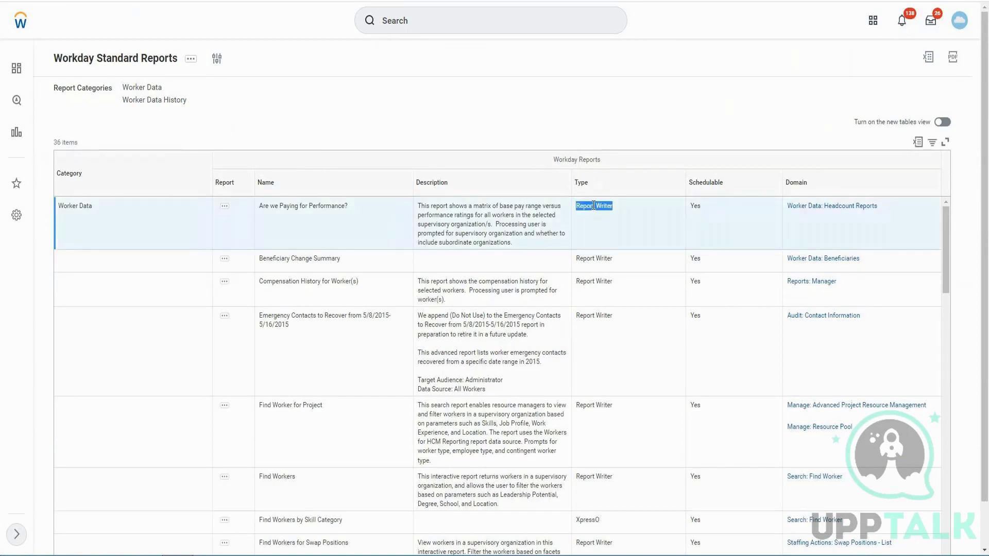
pyautogui.click(587, 521)
pyautogui.doubleClick(587, 520)
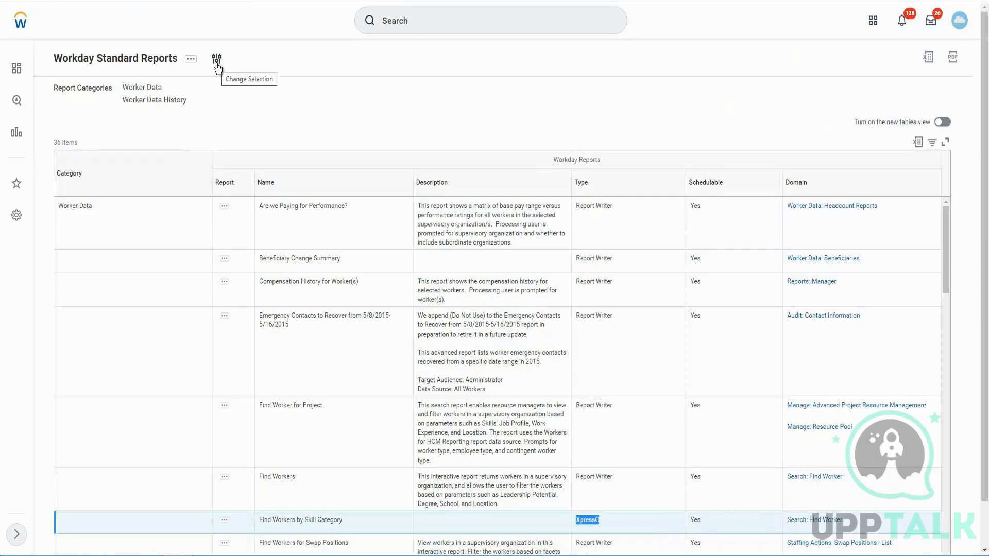
pyautogui.click(217, 60)
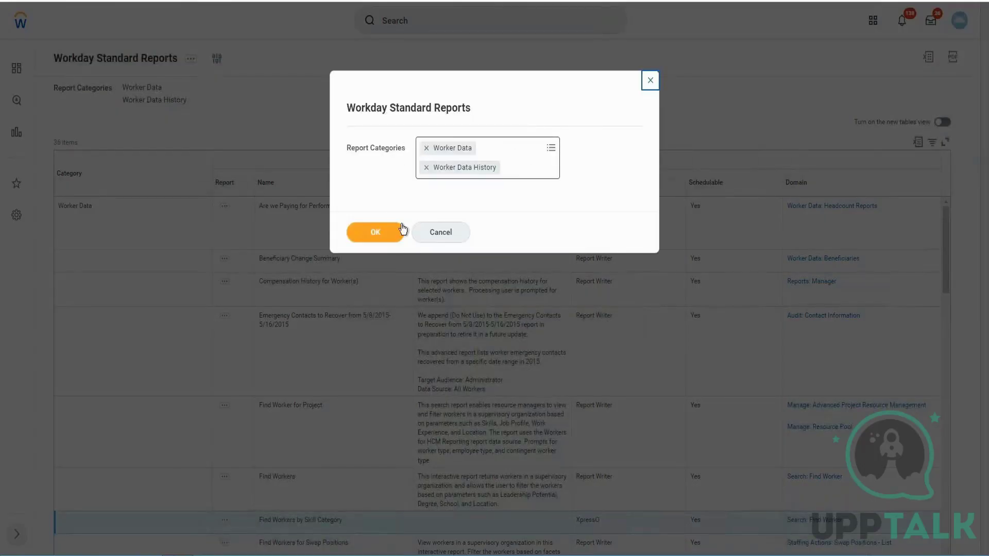
pyautogui.click(388, 234)
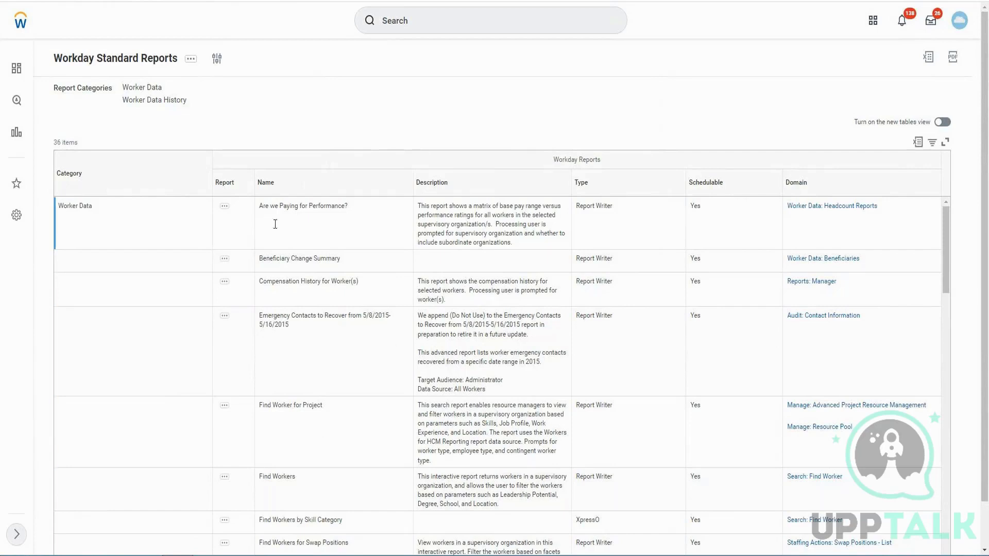
# Copy the report name Find Workers from the standard reports list and duplicate the browser tab
pyautogui.doubleClick(283, 476)
pyautogui.click(284, 476)
pyautogui.rightClick(282, 476)
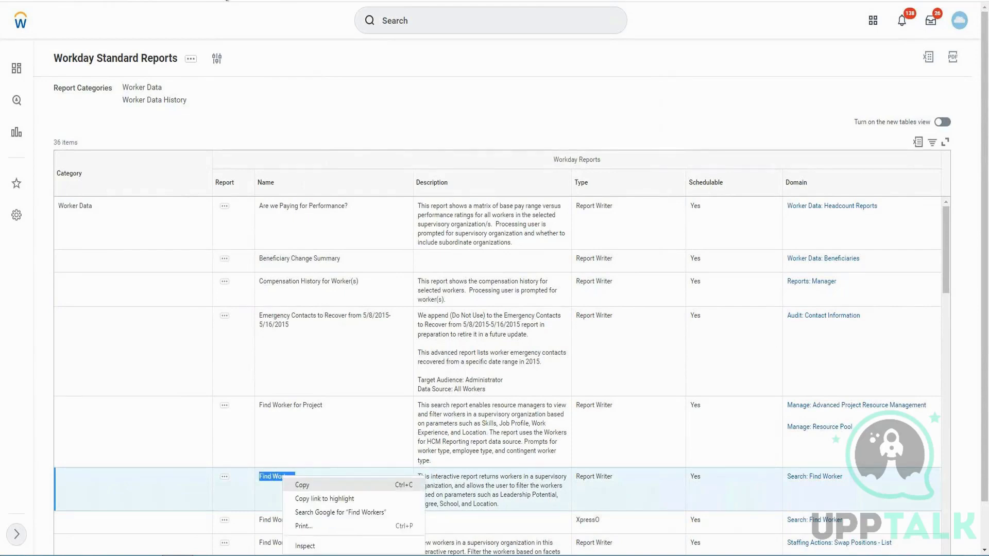
pyautogui.click(302, 485)
pyautogui.rightClick(206, 0)
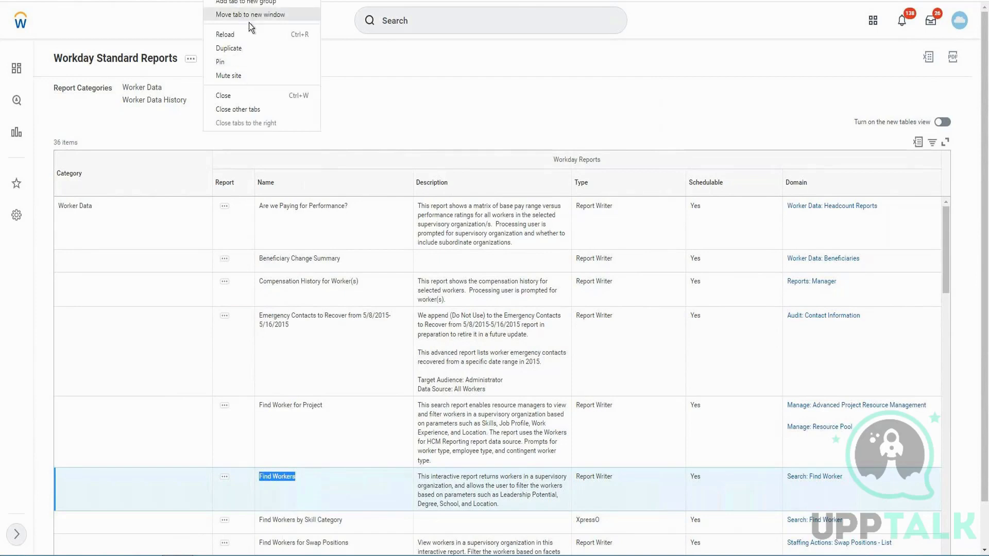
pyautogui.click(229, 49)
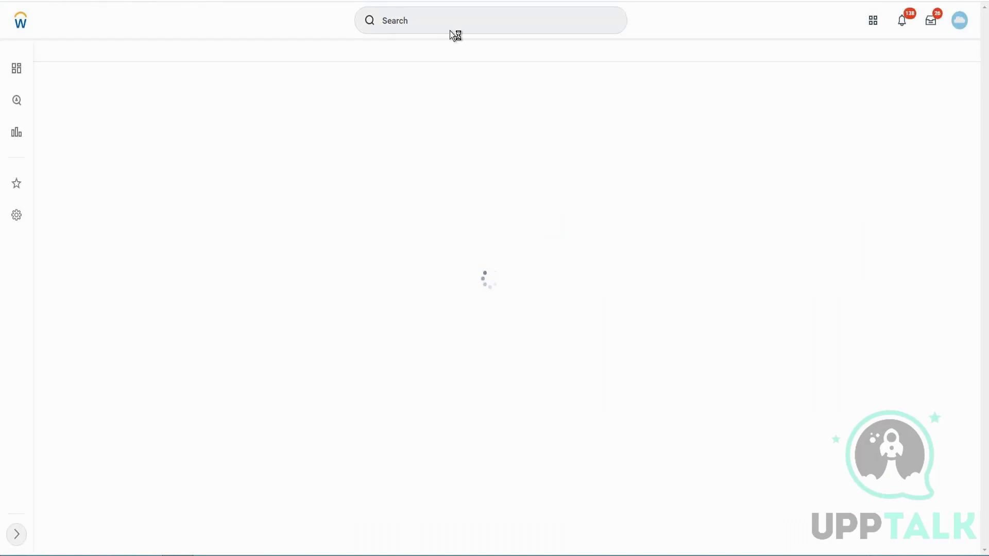
# Search for Find Workers in the duplicated tab and open the Find Workers report
pyautogui.click(449, 29)
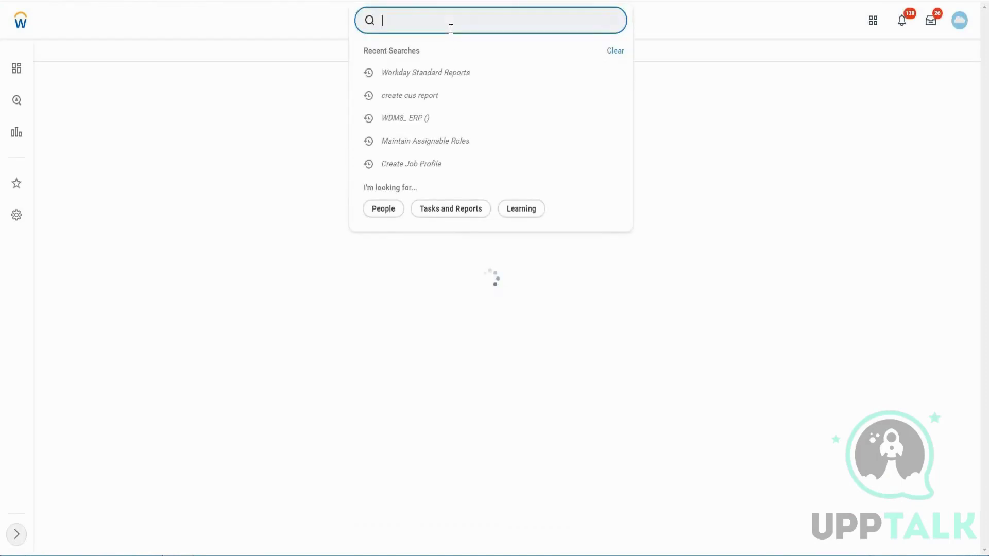
pyautogui.write('Find Workers')
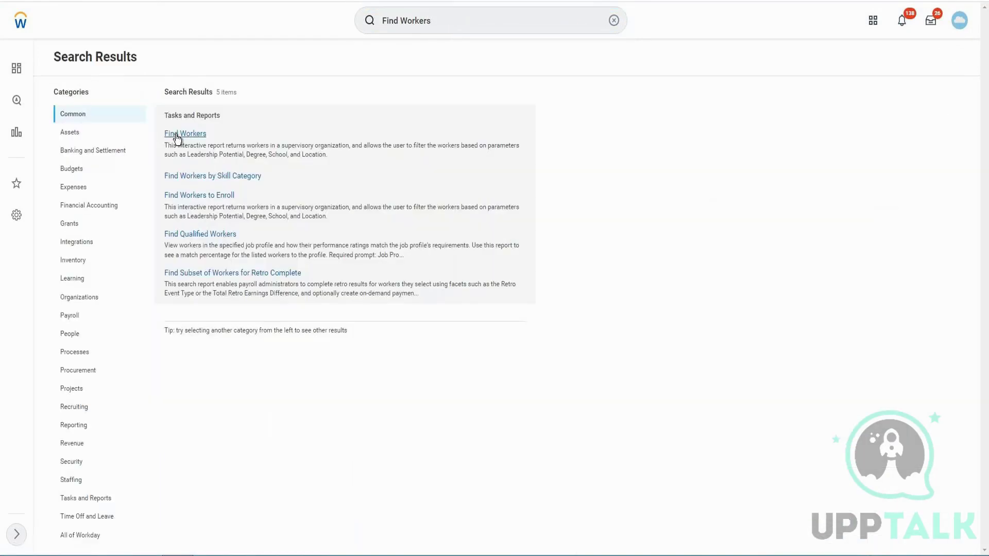
pyautogui.click(176, 136)
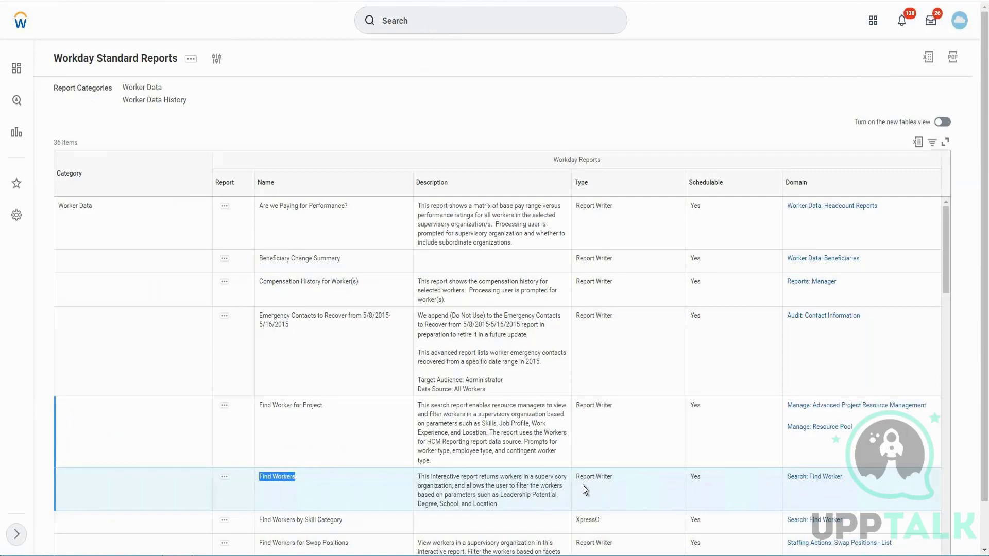
# Check the type of Find Workers in the standard reports list and start its copy as a custom report named Find Workers - Copy
pyautogui.moveTo(580, 477); pyautogui.dragTo(612, 477)
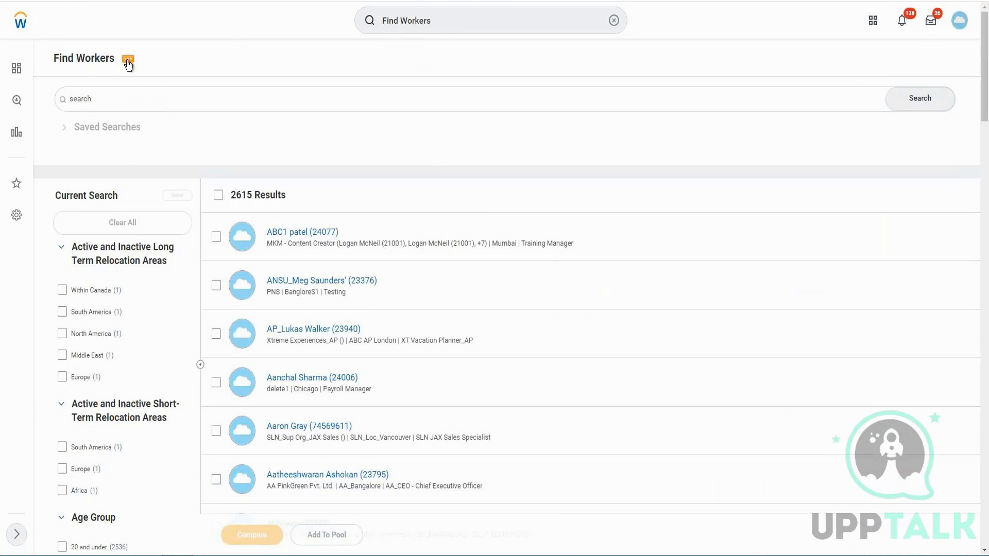
pyautogui.click(128, 60)
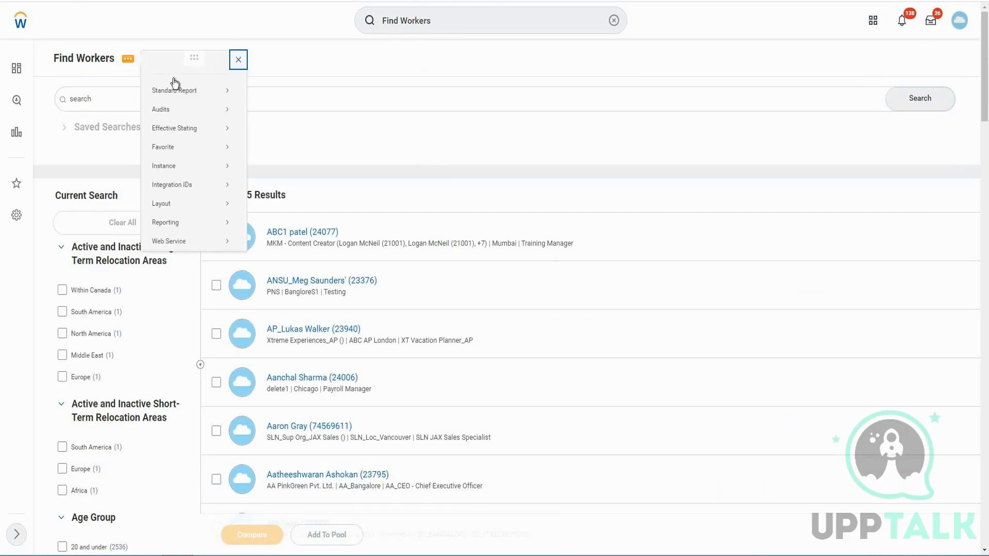
pyautogui.moveTo(184, 97)
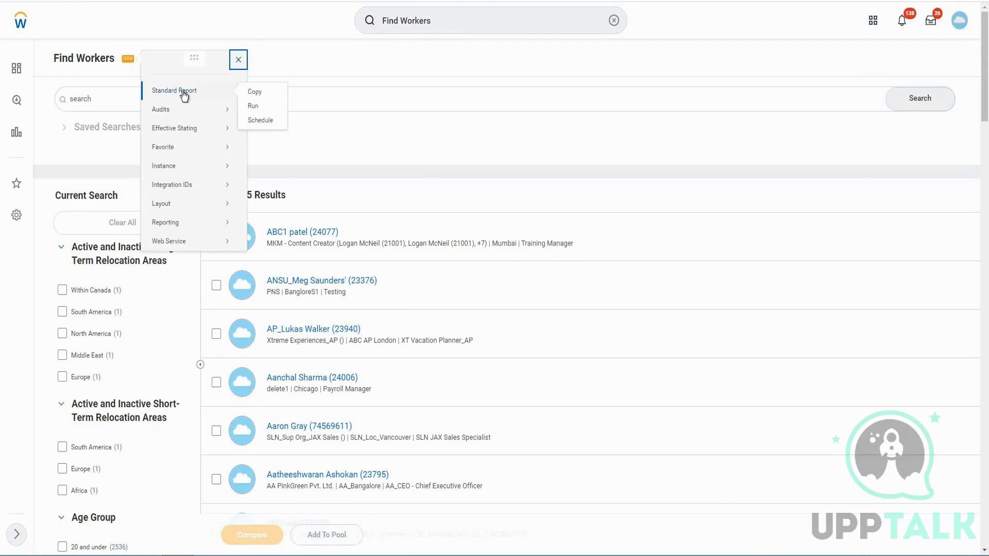
pyautogui.click(260, 94)
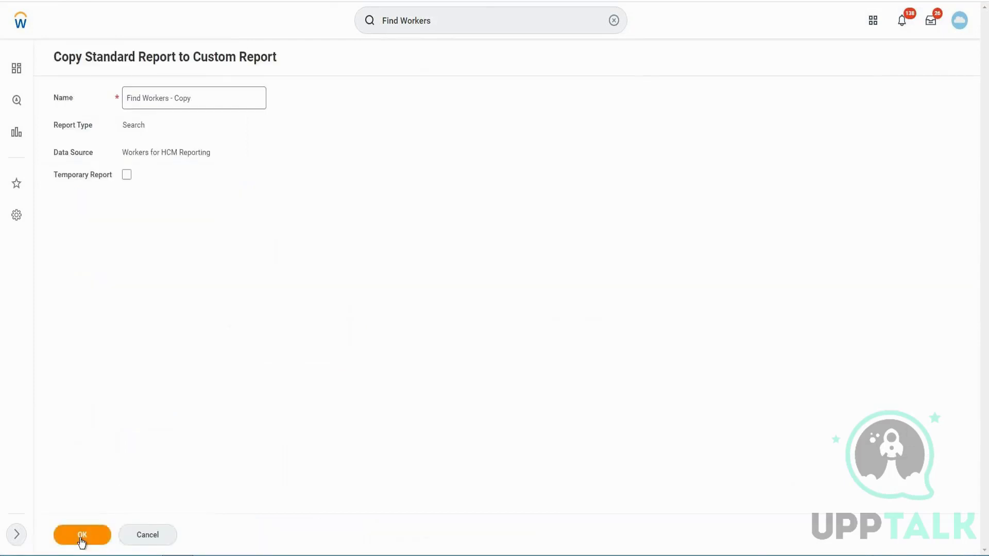
pyautogui.click(82, 535)
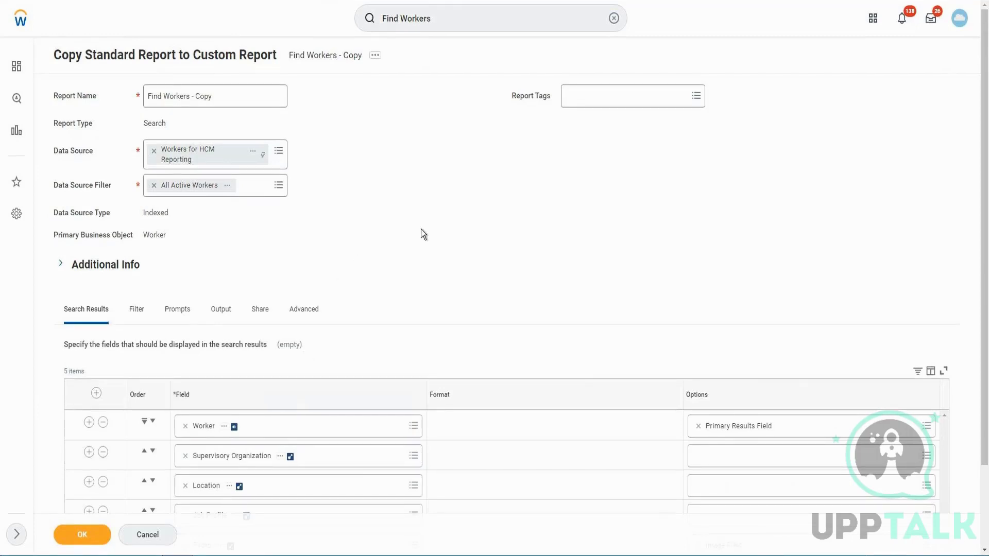
# Review the search result fields, filter and prompt settings of Find Workers - Copy, and cancel the copy
pyautogui.scroll(-2, 394, 400)
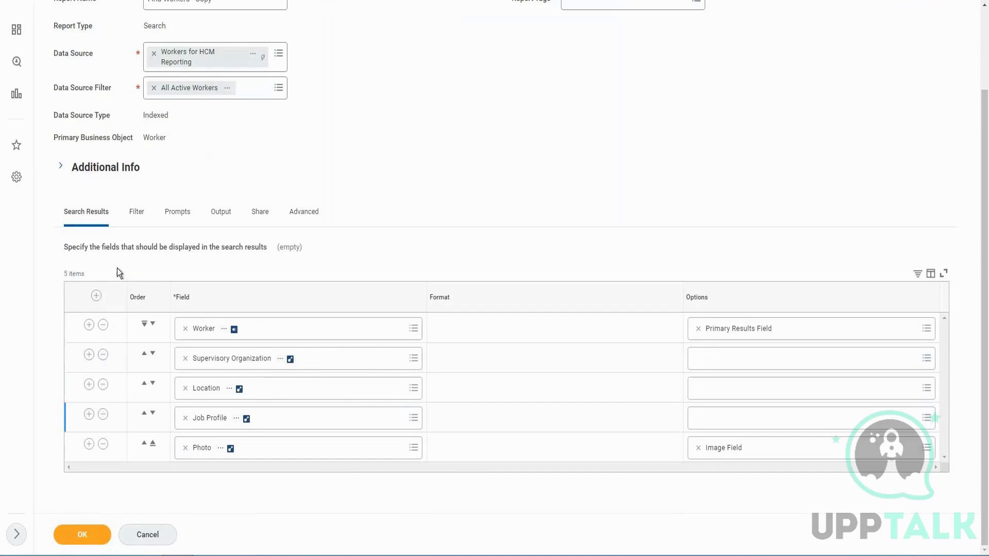
pyautogui.click(136, 222)
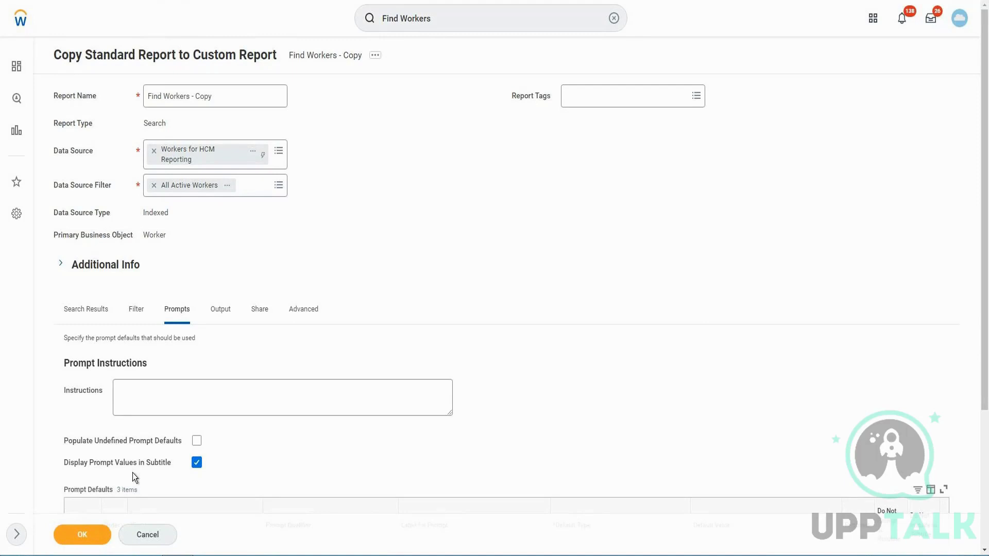
pyautogui.click(130, 534)
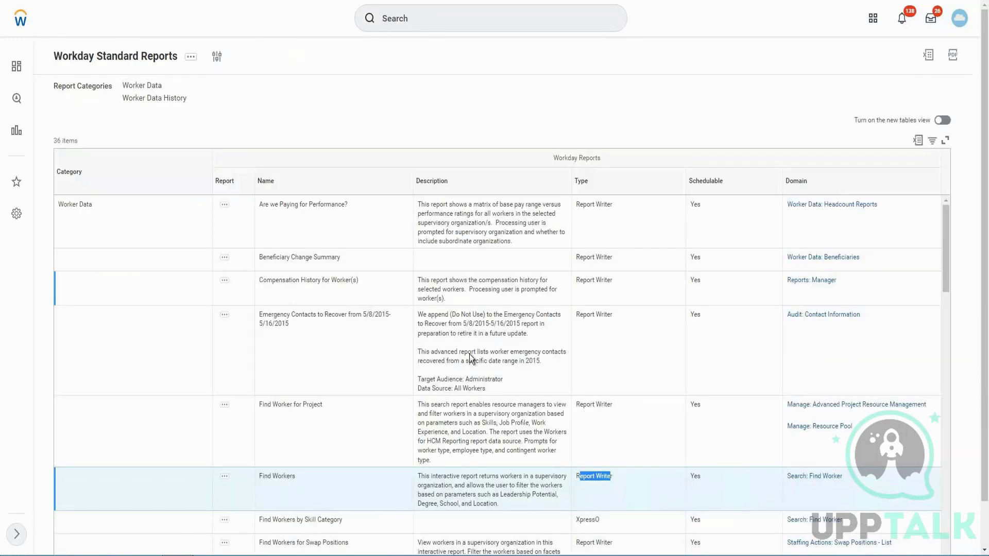
# Copy the report name Find Workers by Skill Category from the standard reports list
pyautogui.scroll(-1, 470, 357)
pyautogui.scroll(-1, 781, 476)
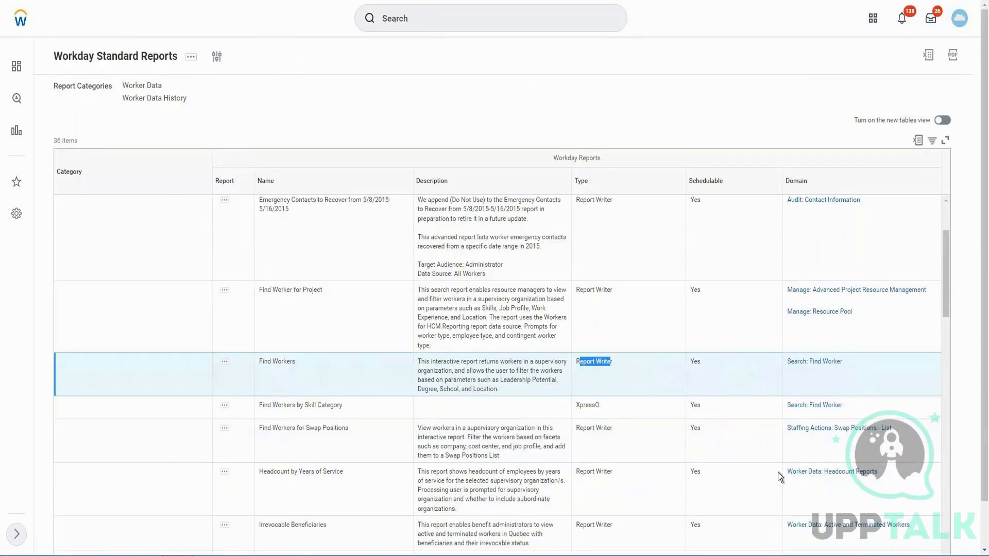
pyautogui.click(317, 408)
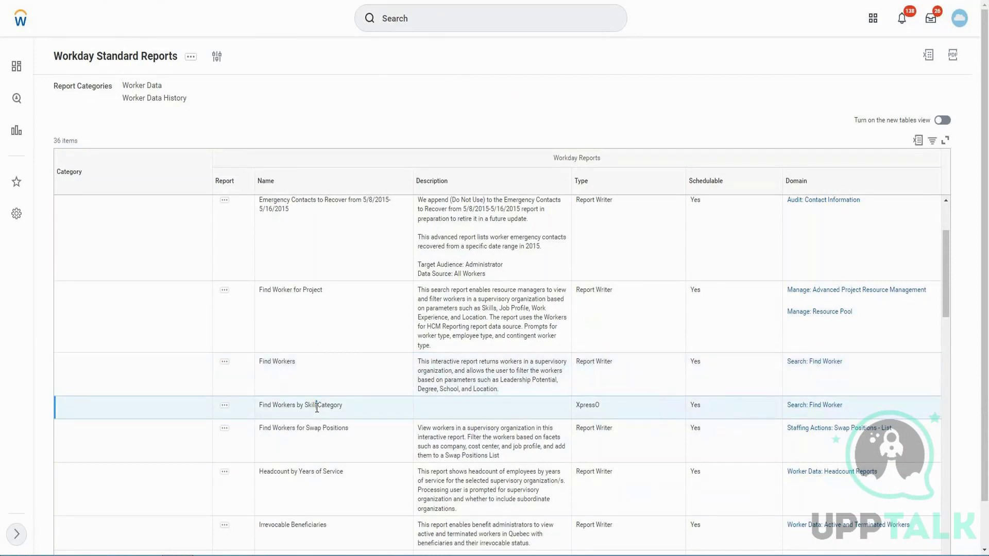
pyautogui.tripleClick(317, 408)
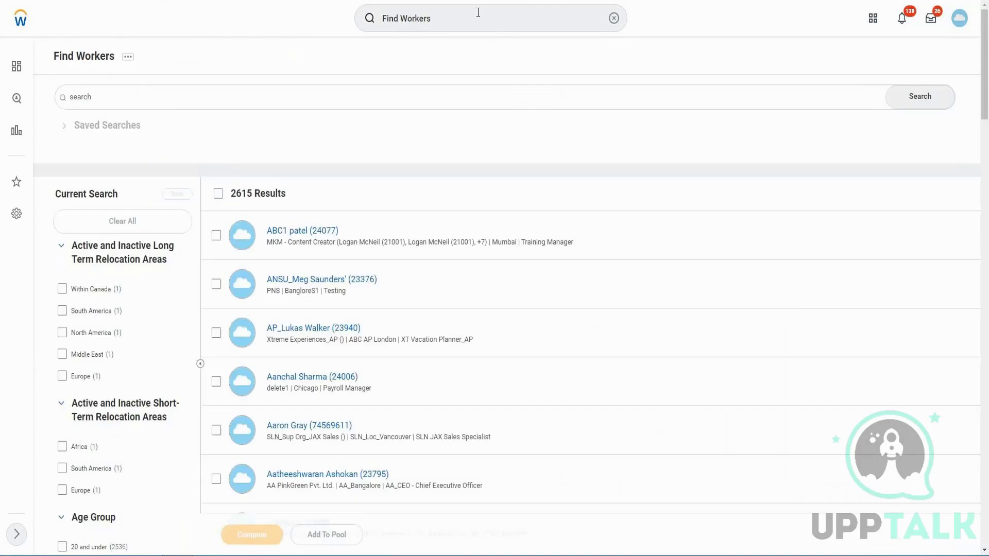
# Replace the search text with Find Workers by Skill Category and open that report
pyautogui.click(477, 12)
pyautogui.tripleClick(477, 12)
pyautogui.click(477, 12)
pyautogui.tripleClick(477, 12)
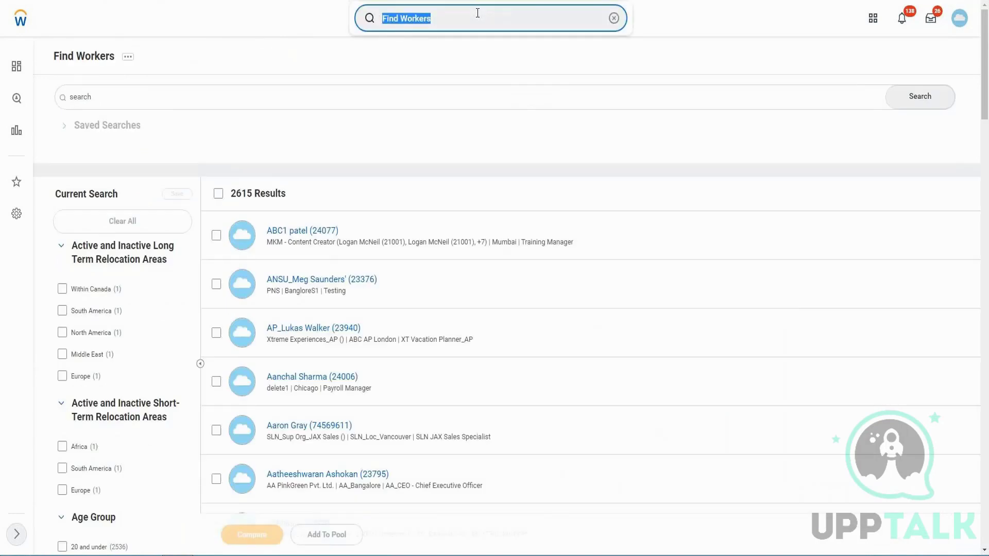
pyautogui.hotkey('ctrl', 'v')
pyautogui.press('Return')
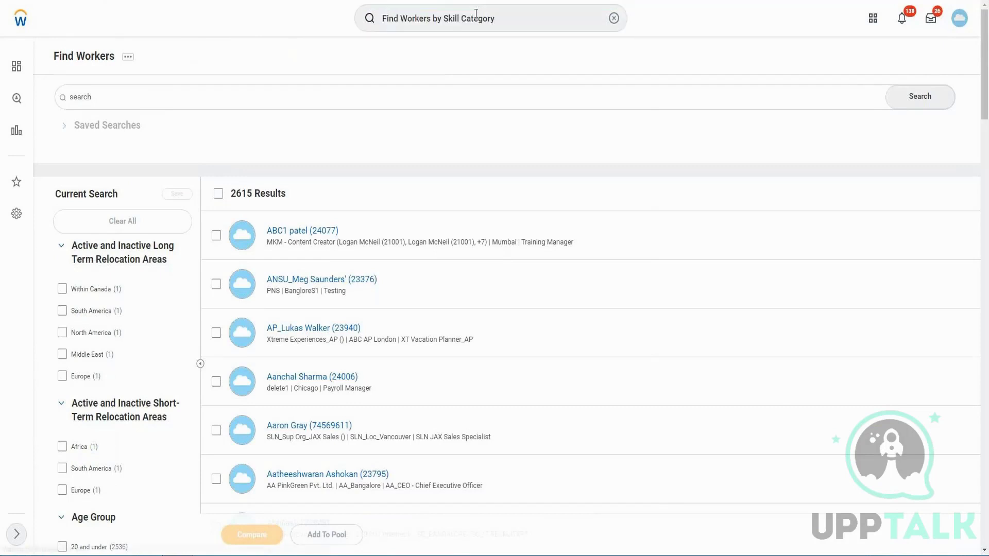
pyautogui.click(236, 136)
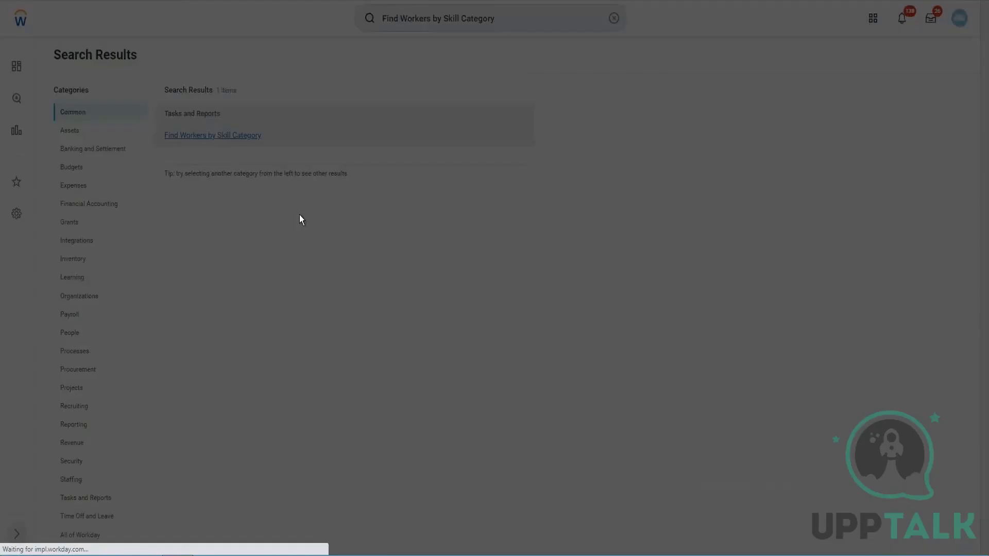
# Run Find Workers by Skill Category for the supervisory organization RW_GMS
pyautogui.click(509, 152)
pyautogui.write('GMS')
pyautogui.press('Return')
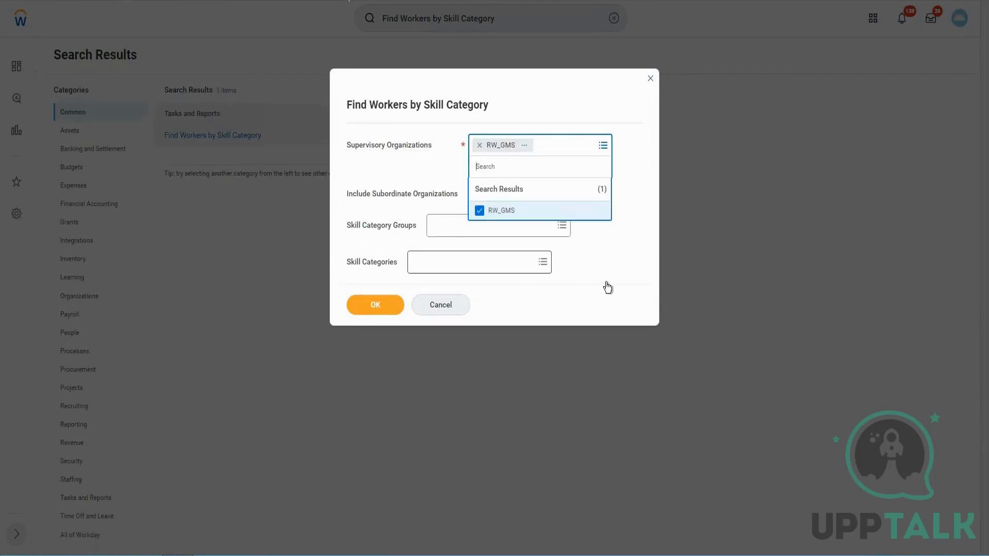
pyautogui.click(371, 302)
pyautogui.click(376, 287)
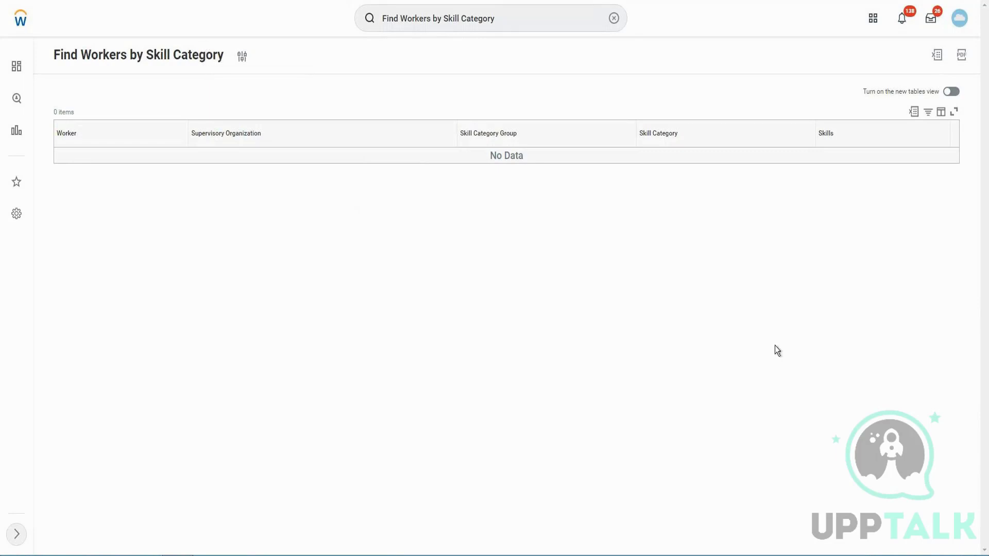
# Return to the Workday Standard Reports list and look through the reports below Find Workers by Skill Category
pyautogui.hotkey('ctrl', 'Tab')
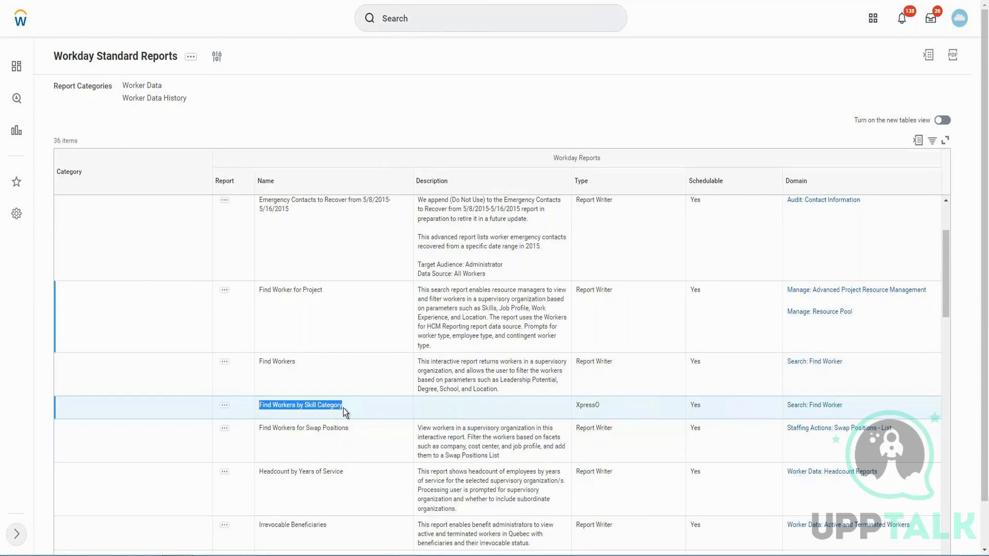
pyautogui.scroll(-4, 431, 416)
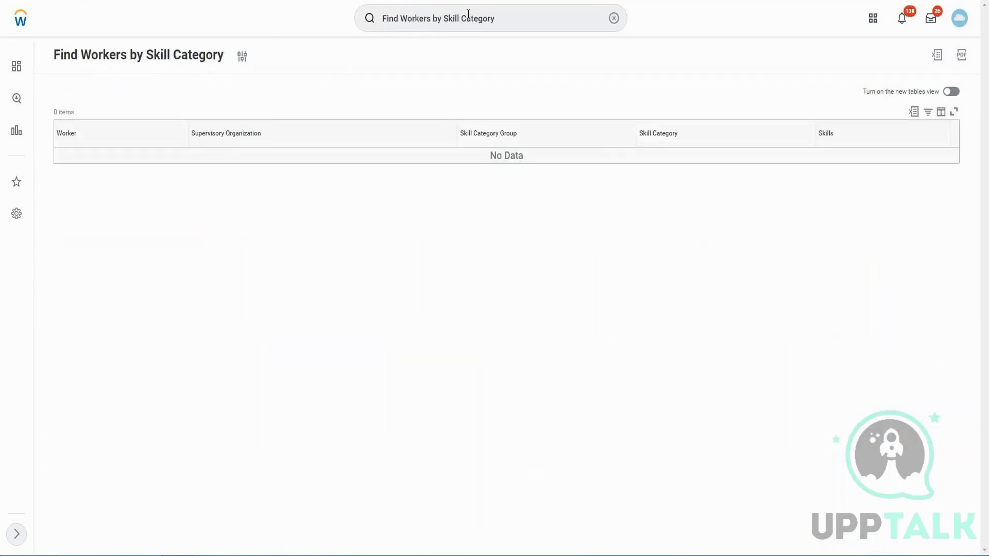
# Search for copy standard and open the Copy Standard Report to Custom Report task
pyautogui.click(468, 14)
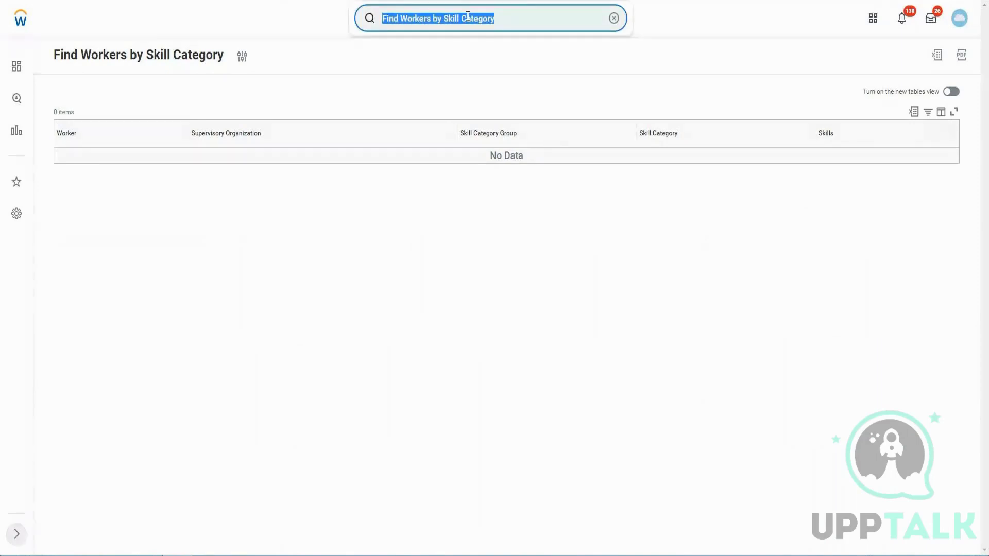
pyautogui.write('copy ')
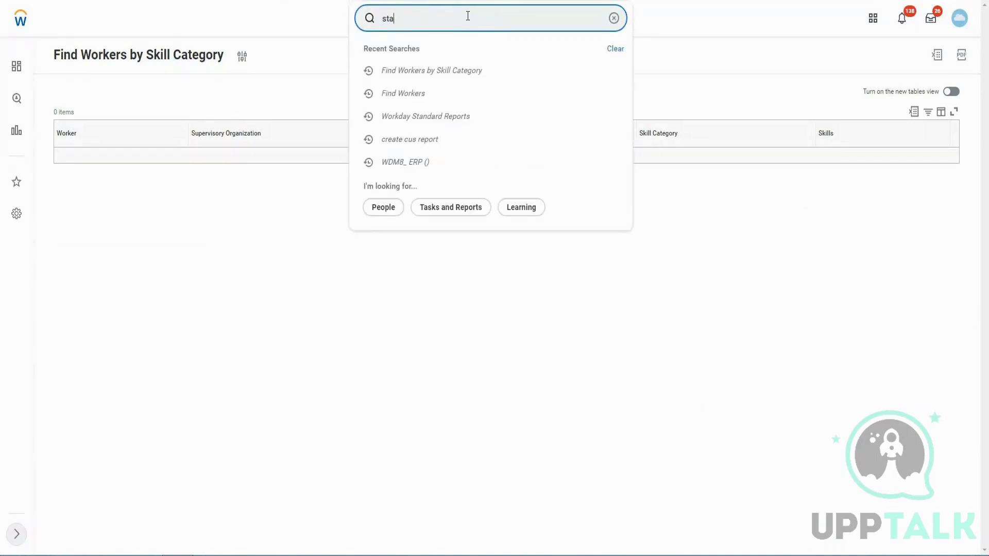
pyautogui.write('stamndard')
pyautogui.press('Left')
pyautogui.press('Left')
pyautogui.press('Left')
pyautogui.press('Left')
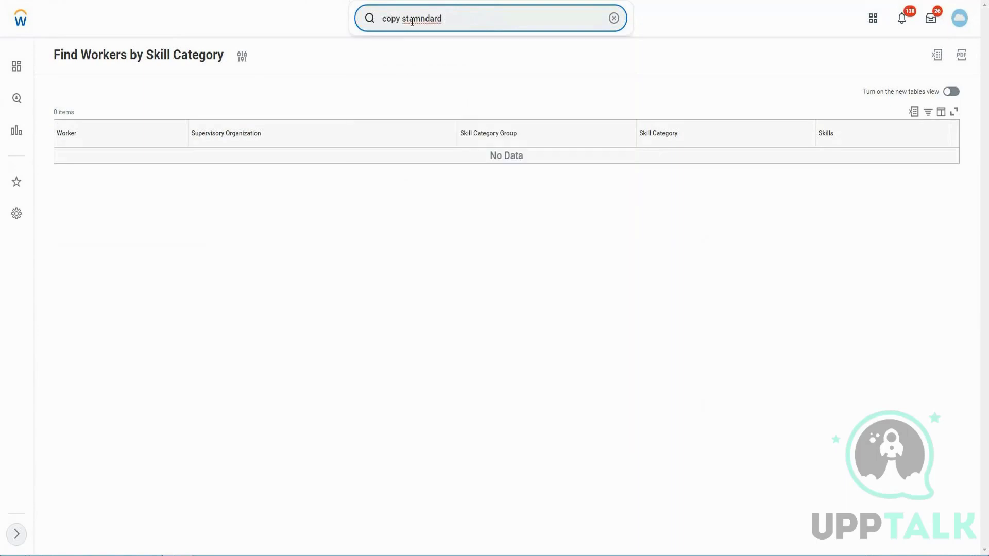
pyautogui.press('Left')
pyautogui.press('BackSpace')
pyautogui.press('Return')
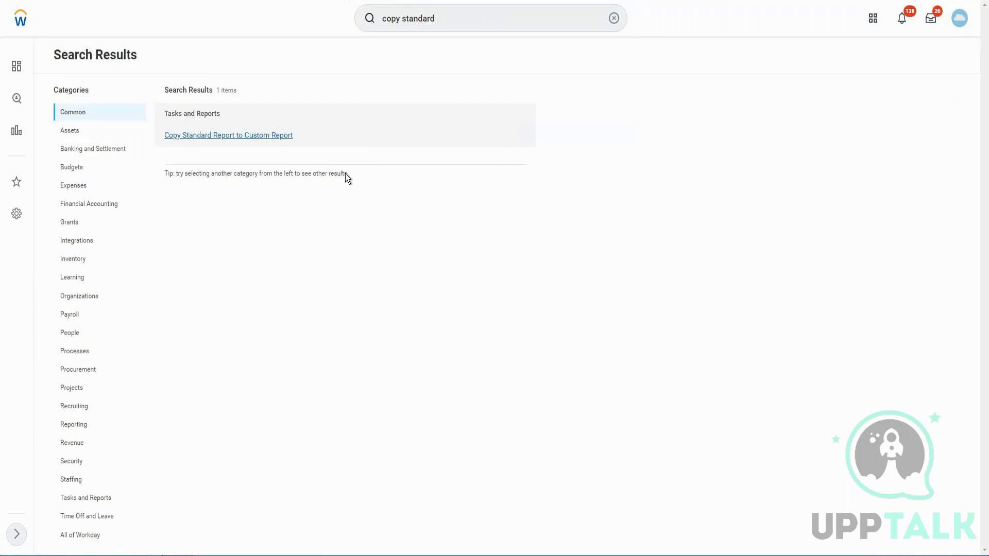
pyautogui.click(260, 135)
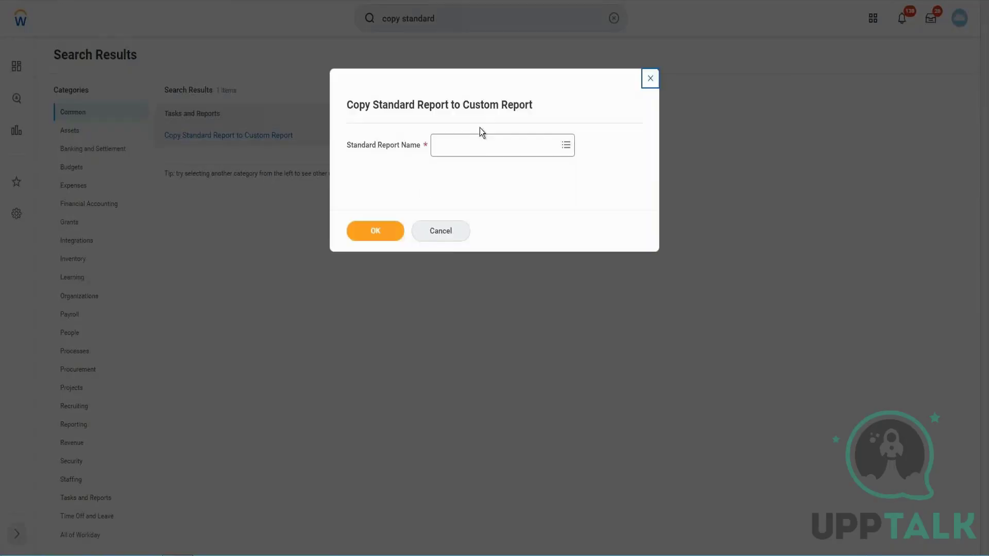
# Copy the standard report Worker Allocations to a custom report named Worker Allocations - Copy
pyautogui.click(478, 153)
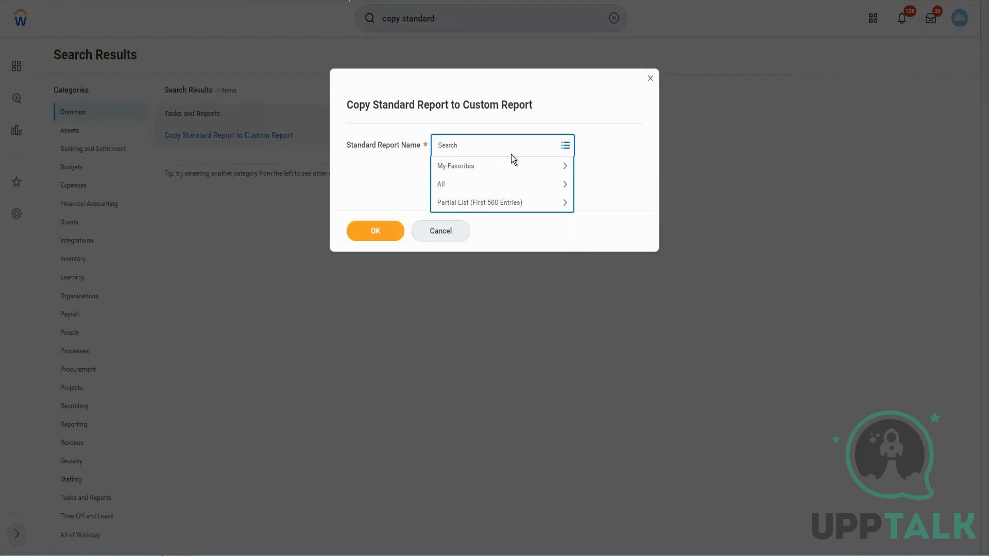
pyautogui.write('Worker')
pyautogui.press('Return')
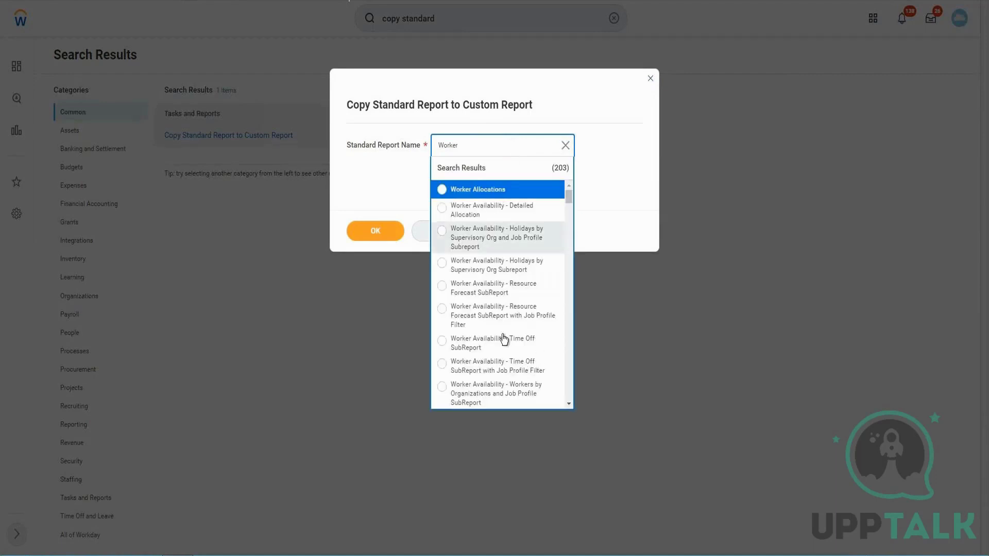
pyautogui.click(480, 196)
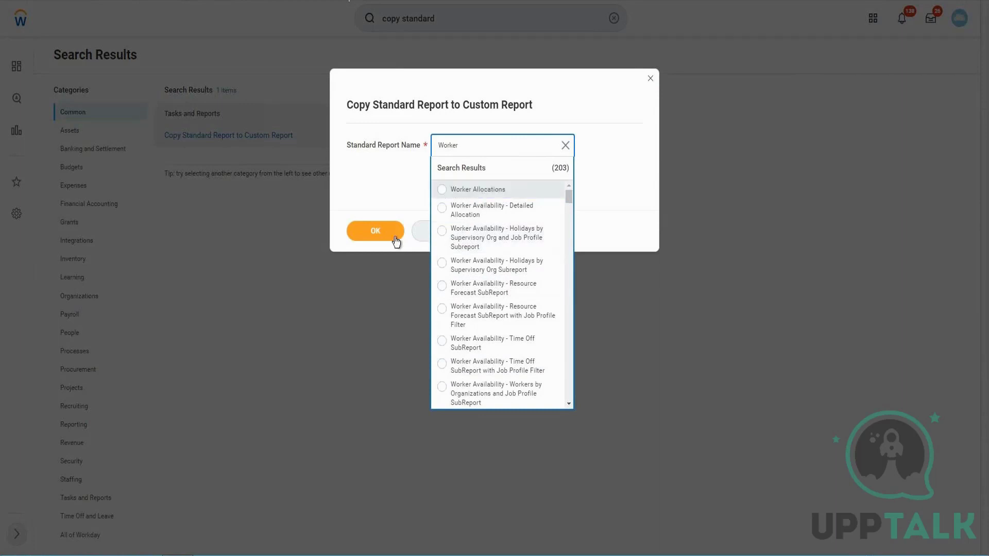
pyautogui.click(387, 235)
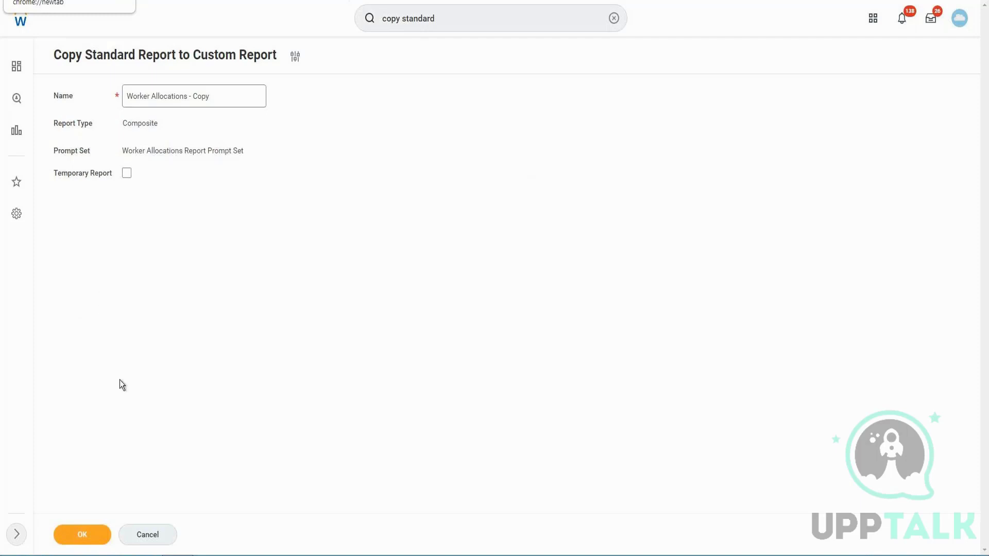
pyautogui.click(92, 532)
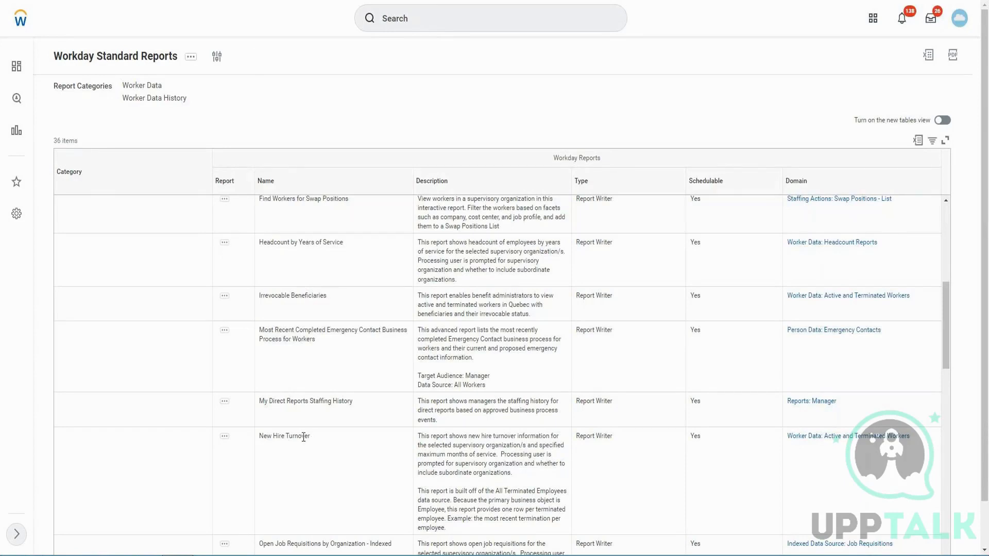
# Copy the report name New Hire Turnover from the standard reports list and use it to search for and open that report
pyautogui.tripleClick(304, 437)
pyautogui.hotkey('ctrl', 'c')
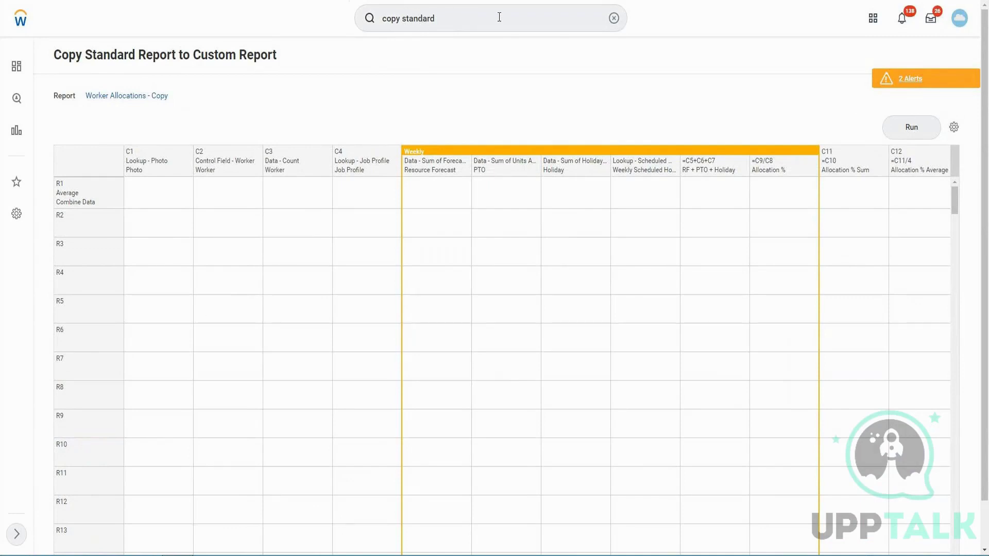
pyautogui.click(617, 22)
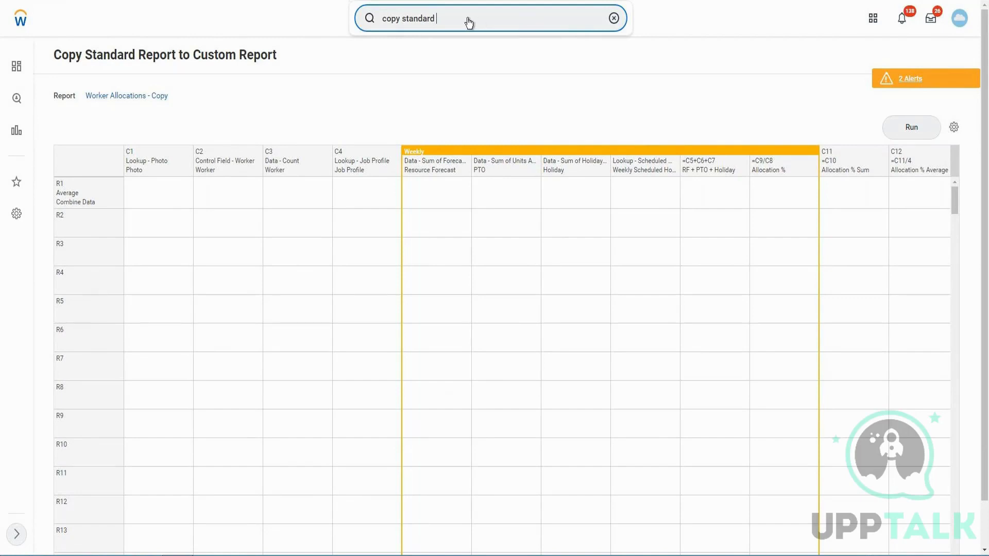
pyautogui.hotkey('ctrl', 'a')
pyautogui.press('BackSpace')
pyautogui.hotkey('ctrl', 'v')
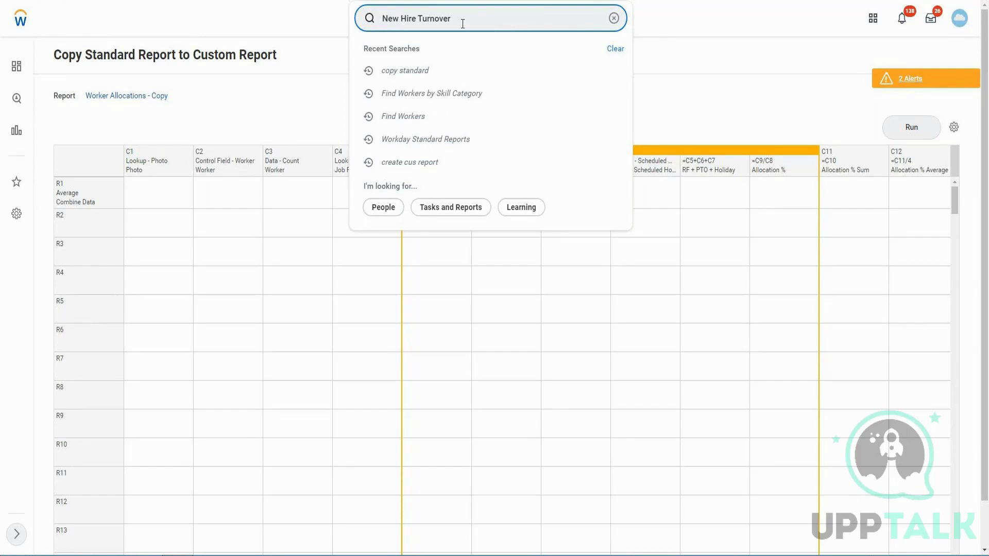
pyautogui.press('Escape')
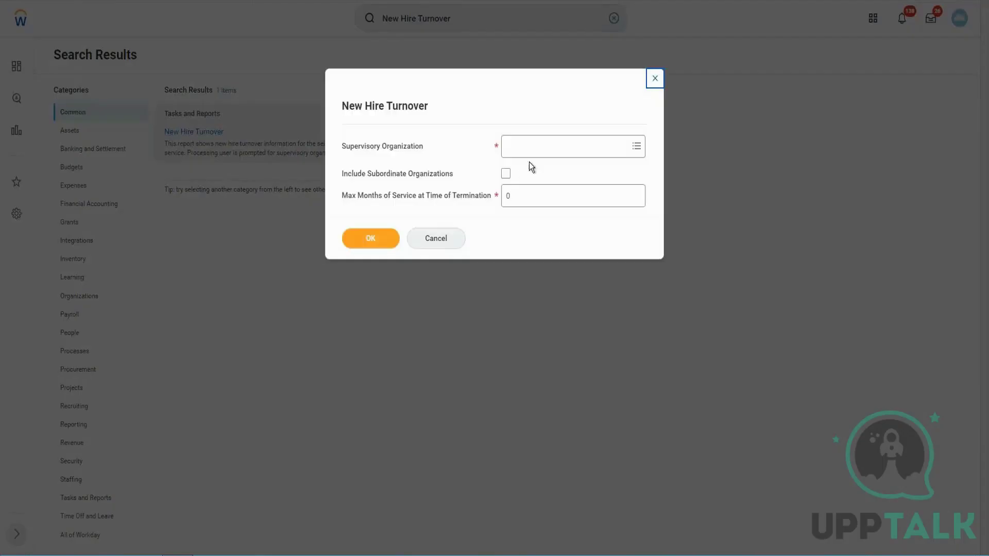
# Try to find a supervisory organization matching GMS for the New Hire Turnover report and cancel the report prompts
pyautogui.click(529, 149)
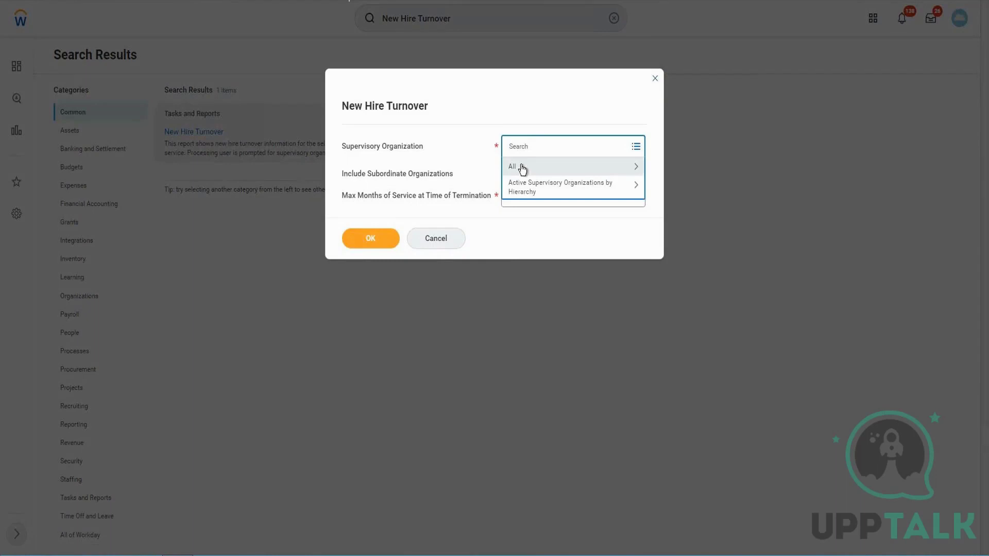
pyautogui.click(521, 167)
pyautogui.click(533, 146)
pyautogui.write('GMS')
pyautogui.press('Return')
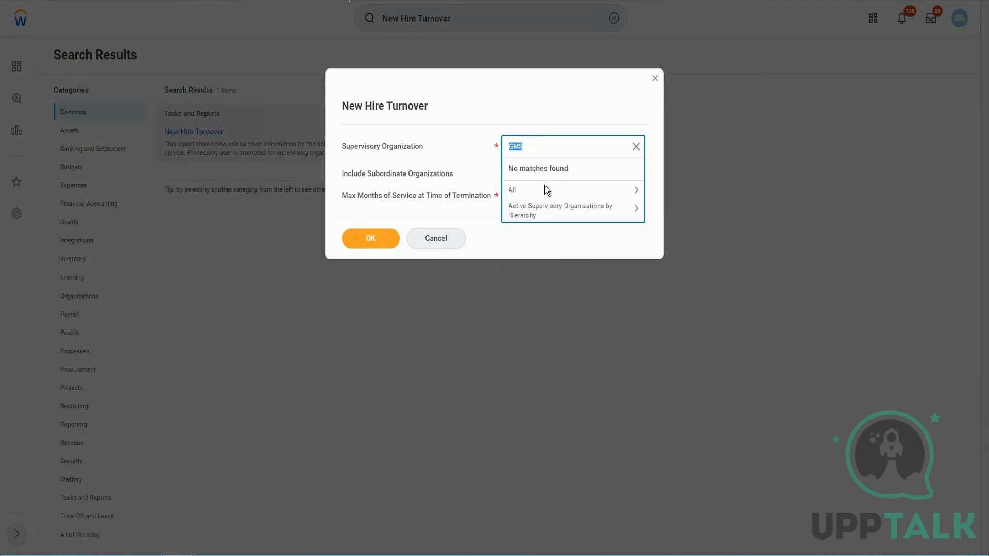
pyautogui.click(414, 240)
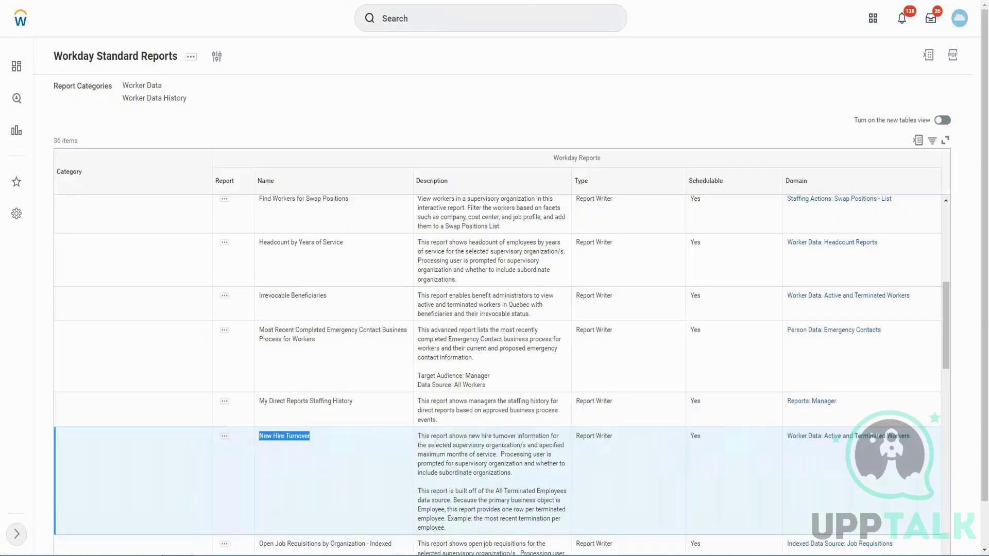
# Copy the report name Find Workers from the standard reports list and return to the New Hire Turnover search results
pyautogui.scroll(1, 346, 273)
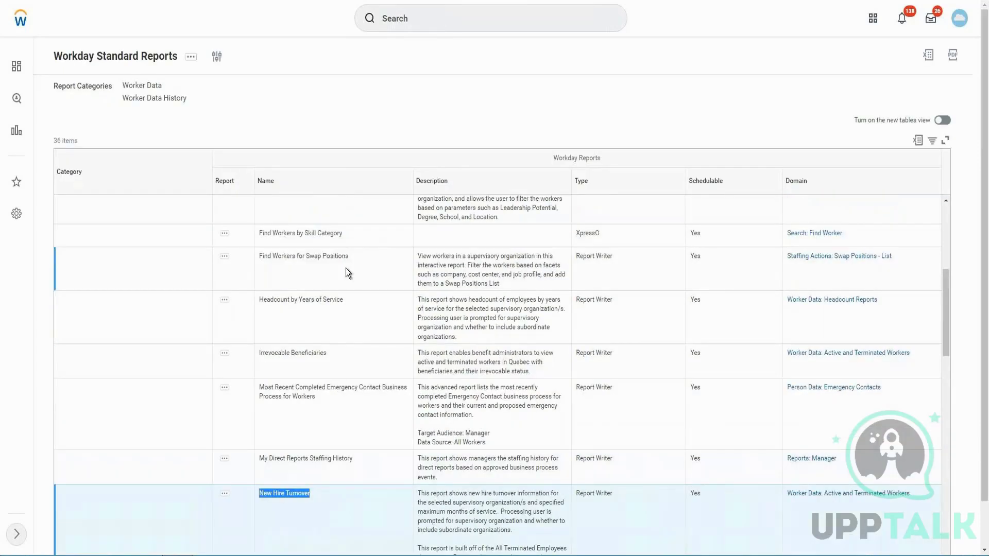
pyautogui.scroll(1, 345, 272)
pyautogui.click(287, 246)
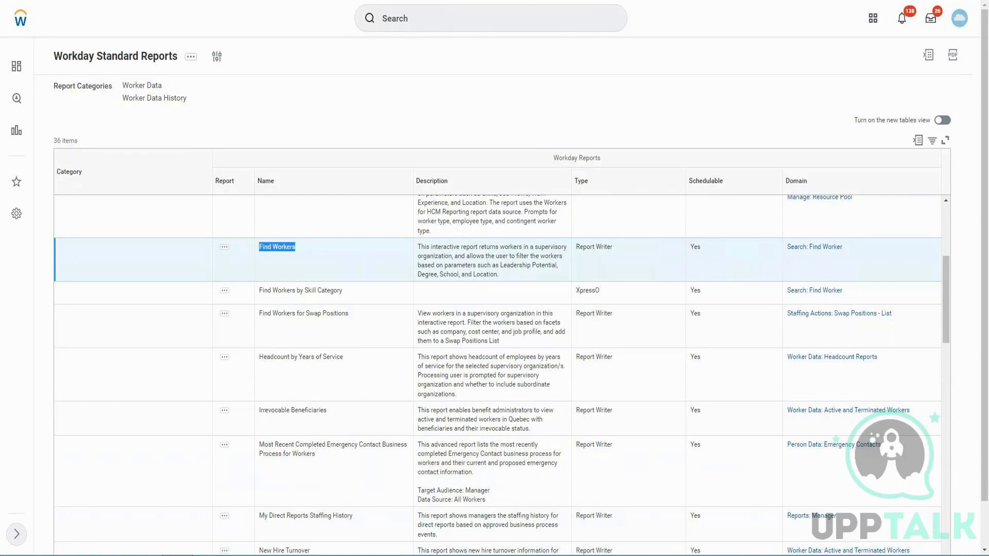
pyautogui.click(362, 25)
pyautogui.write('New Hire Turnover')
pyautogui.press('Return')
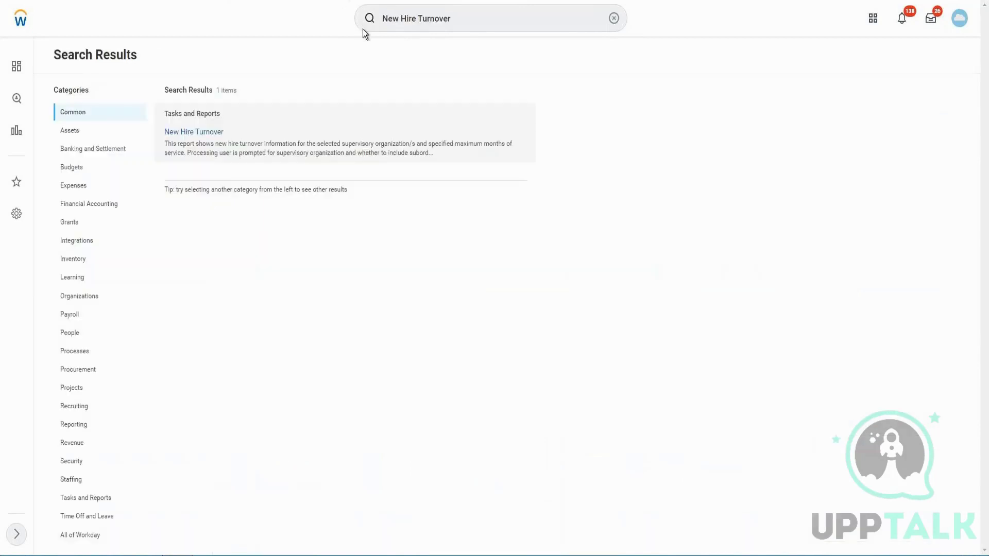
# Replace the search text with Find Workers and open the custom report Find Workers - Copy for editing
pyautogui.click(419, 20)
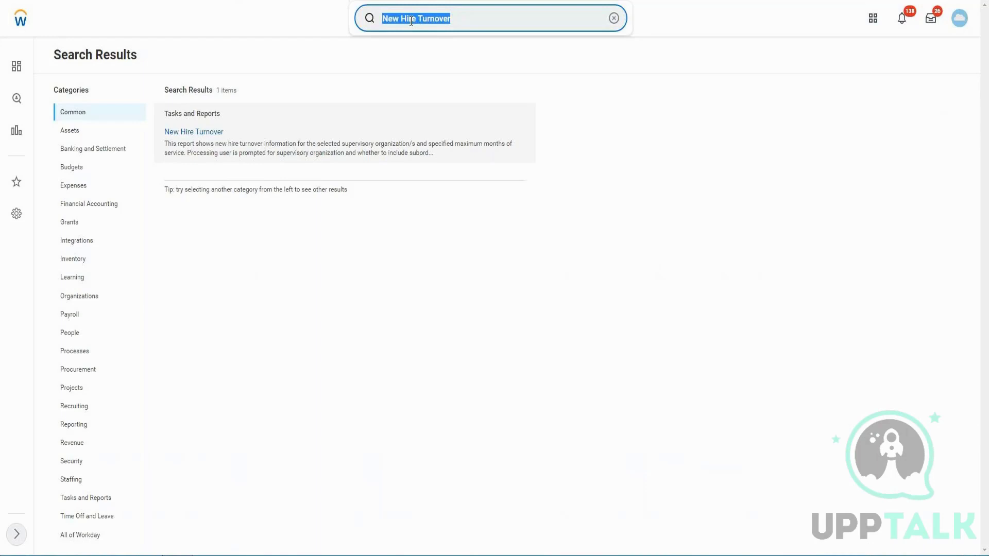
pyautogui.write('Find Workers')
pyautogui.press('Return')
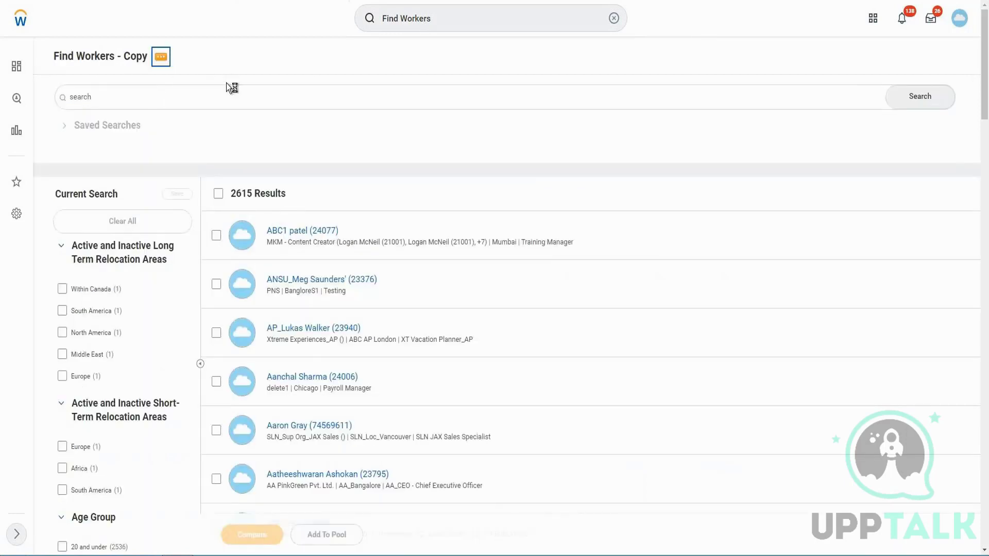
pyautogui.moveTo(249, 97)
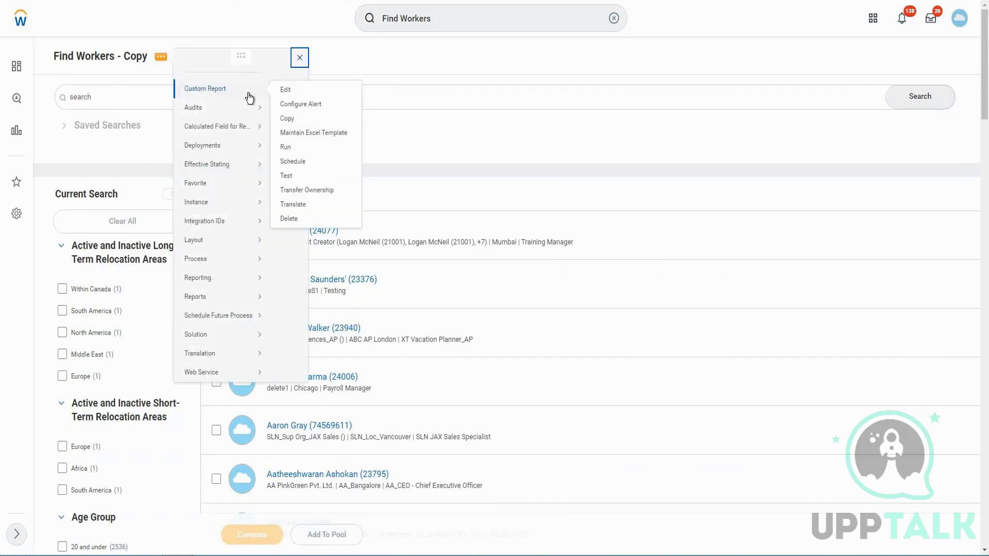
pyautogui.click(294, 93)
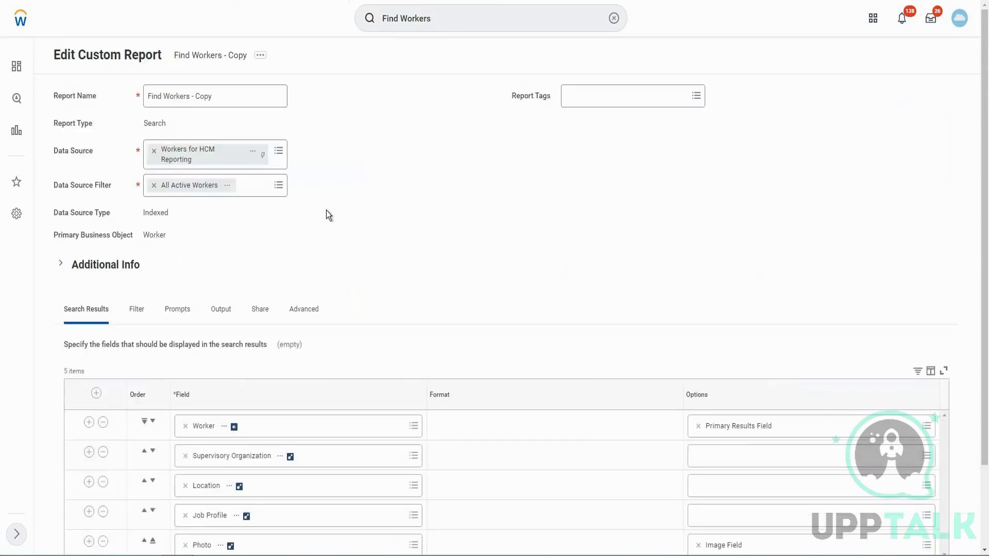
# Add a blank field row below Photo in the search results fields and remove it again
pyautogui.scroll(-2, 203, 319)
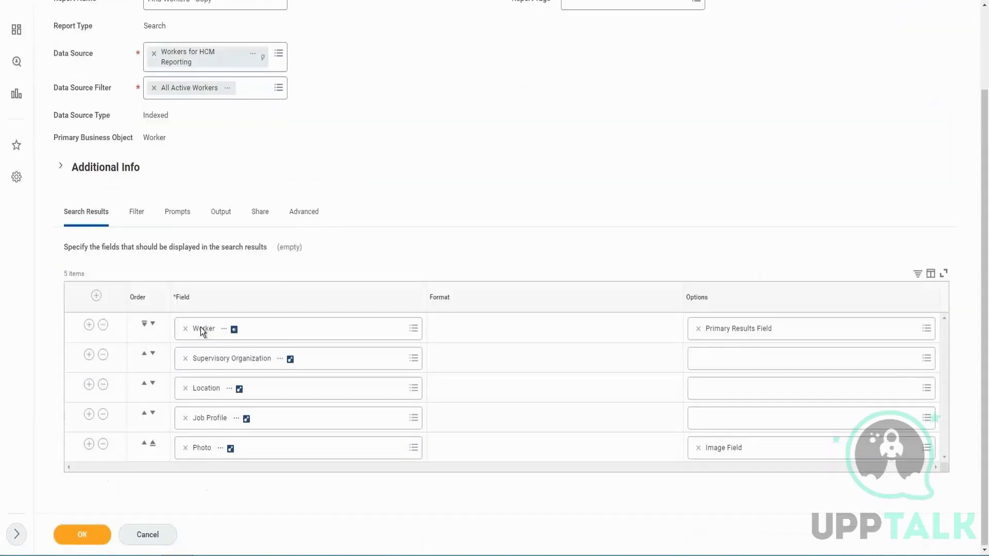
pyautogui.click(86, 446)
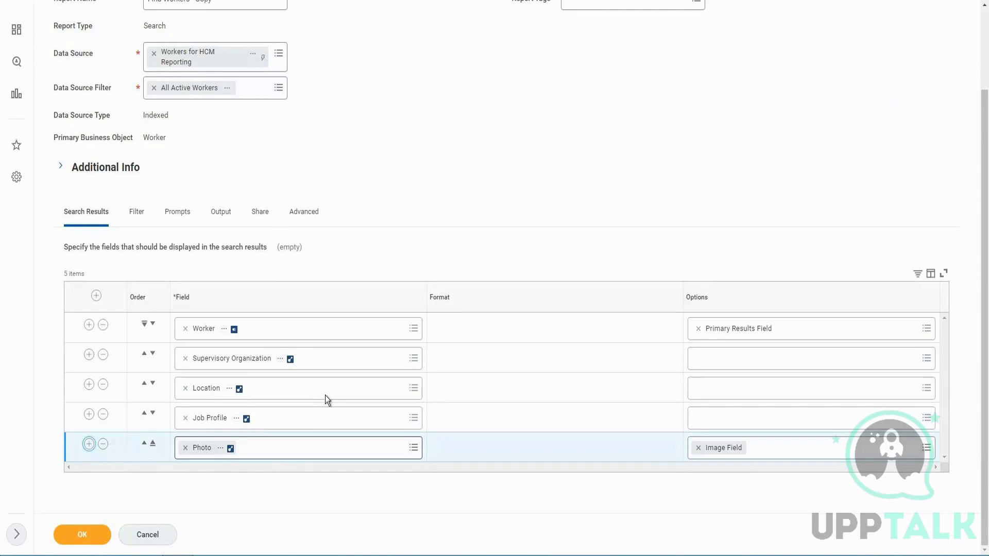
pyautogui.scroll(-1, 306, 454)
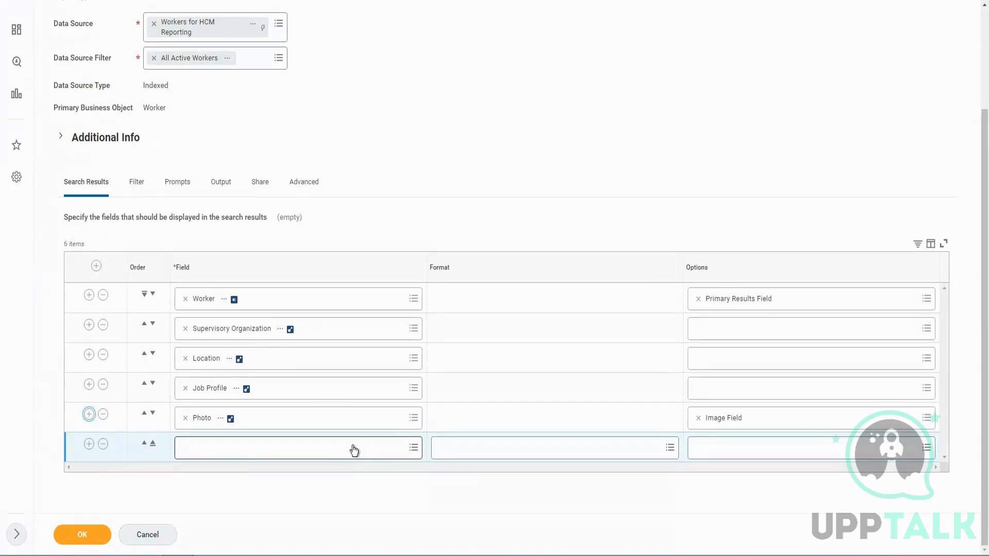
pyautogui.click(103, 445)
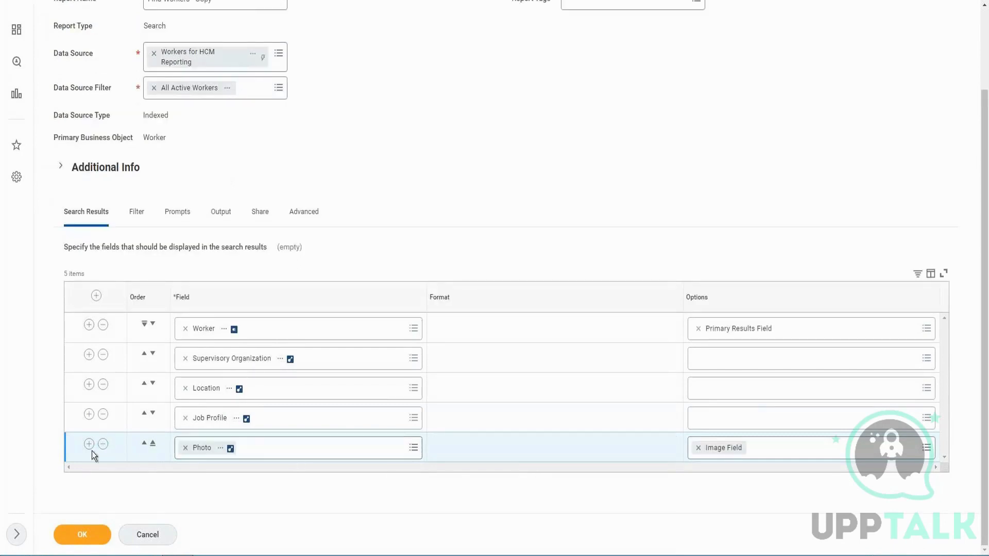
# Add blank field rows above Worker and below Supervisory Organization, and remove both rows again
pyautogui.click(96, 296)
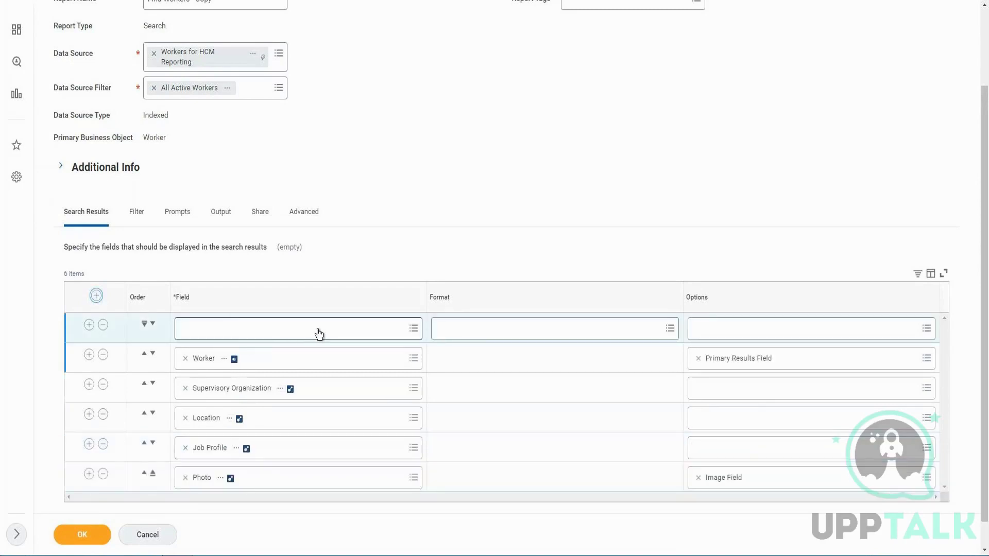
pyautogui.click(89, 384)
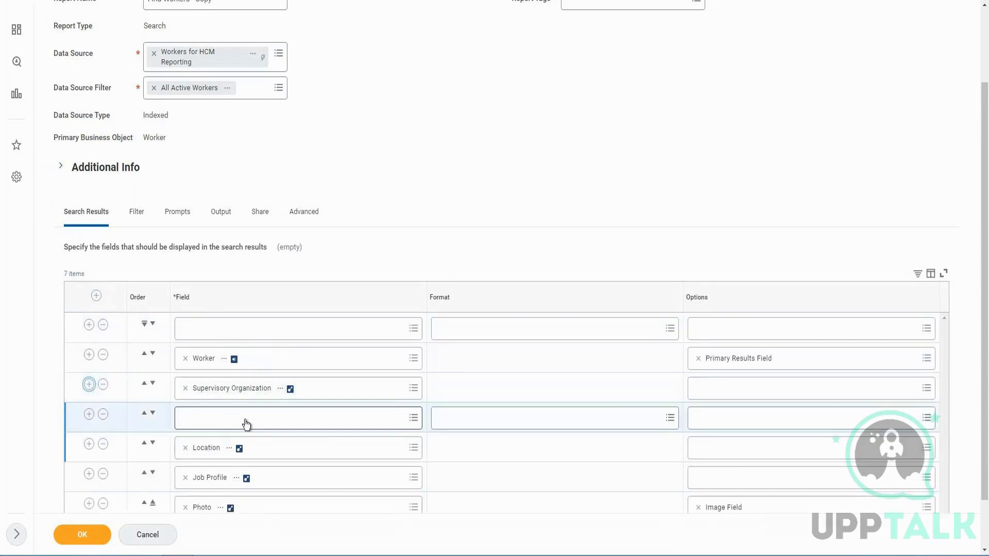
pyautogui.click(103, 415)
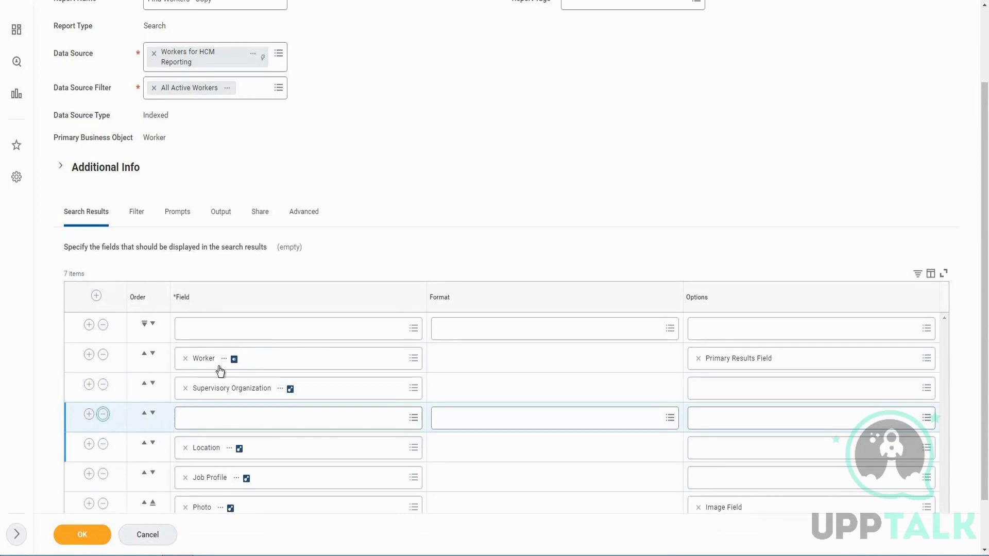
pyautogui.click(103, 325)
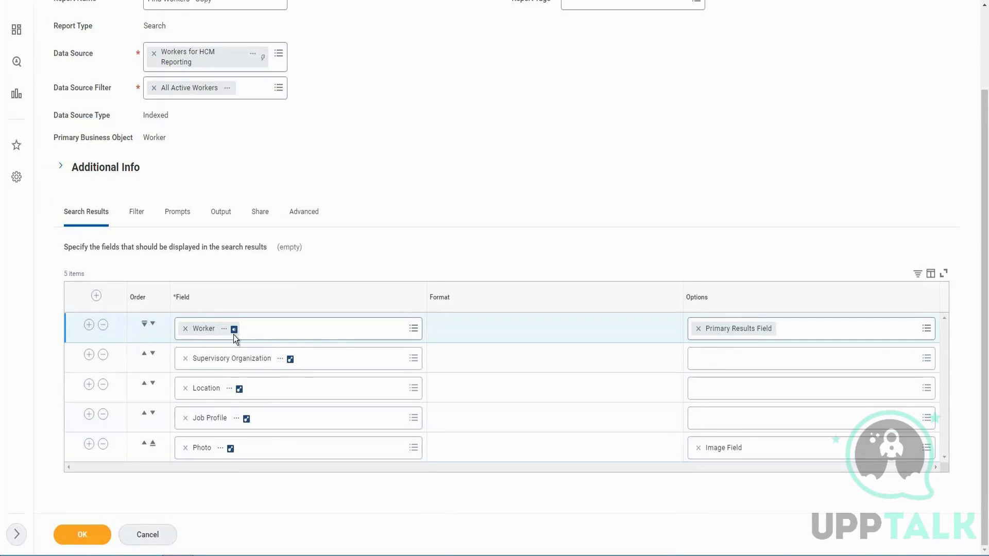
# Move the Supervisory Organization field to the end of the search results fields and view the report's filter and prompt settings
pyautogui.click(154, 325)
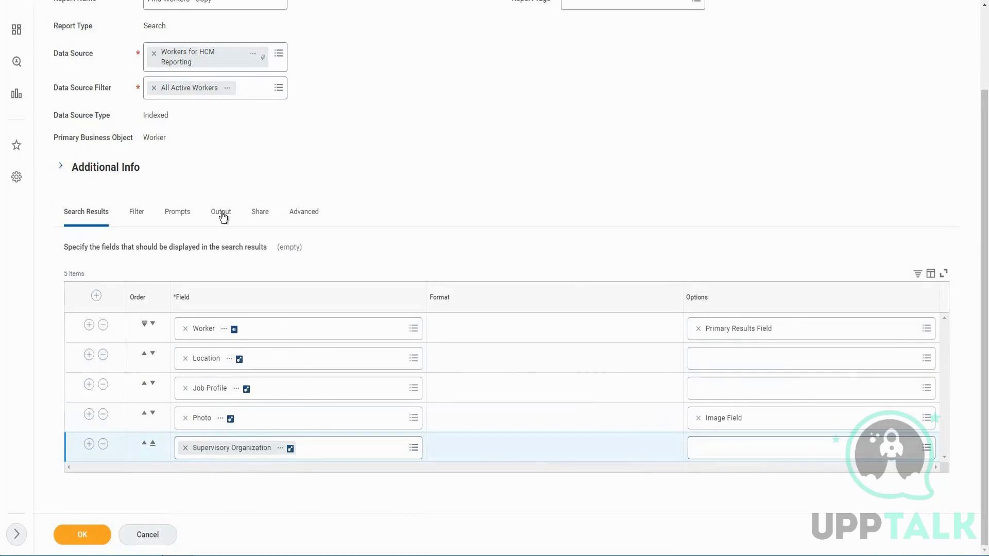
pyautogui.click(135, 216)
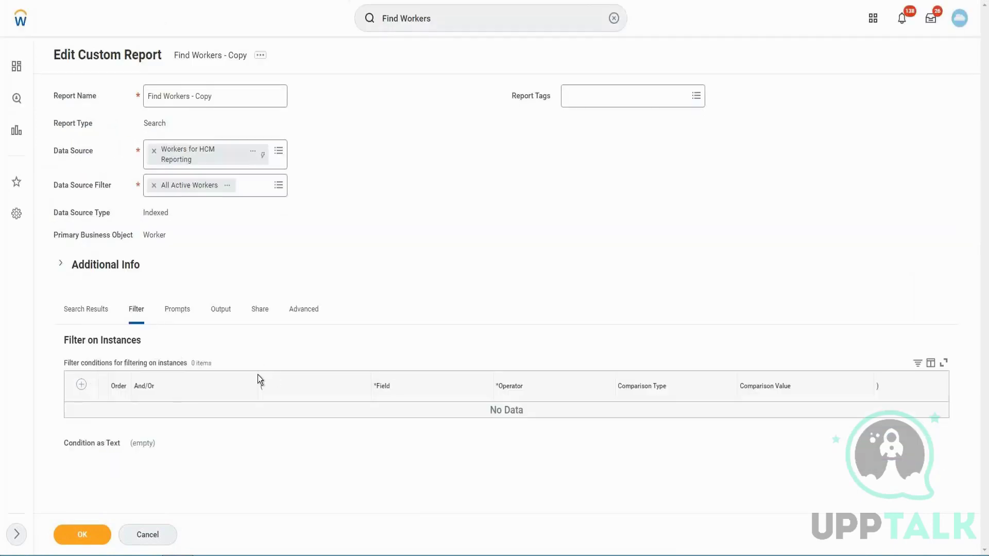
pyautogui.click(175, 308)
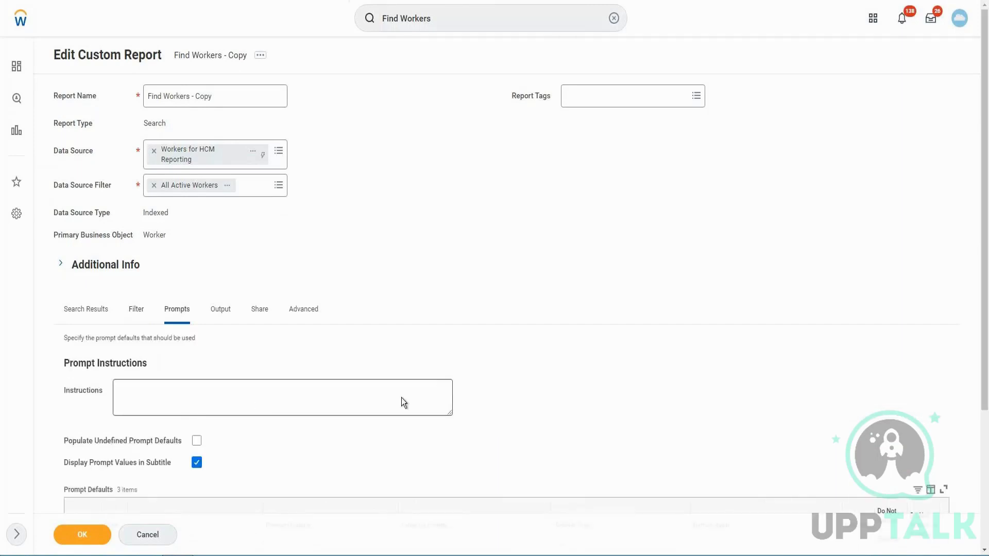
# Examine the prompt, output, sharing and advanced settings of the Find Workers - Copy report
pyautogui.scroll(-2, 401, 398)
pyautogui.scroll(-1, 401, 397)
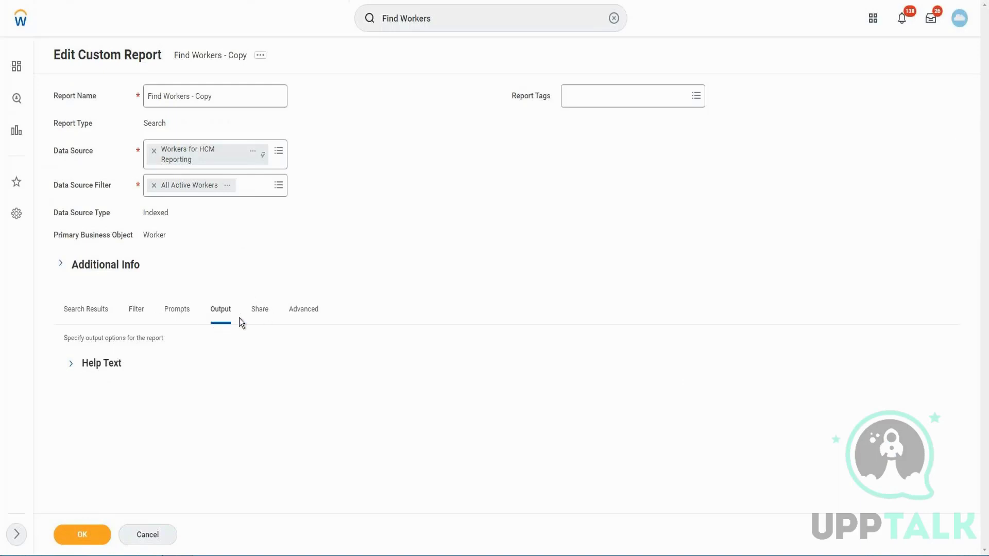
pyautogui.click(256, 319)
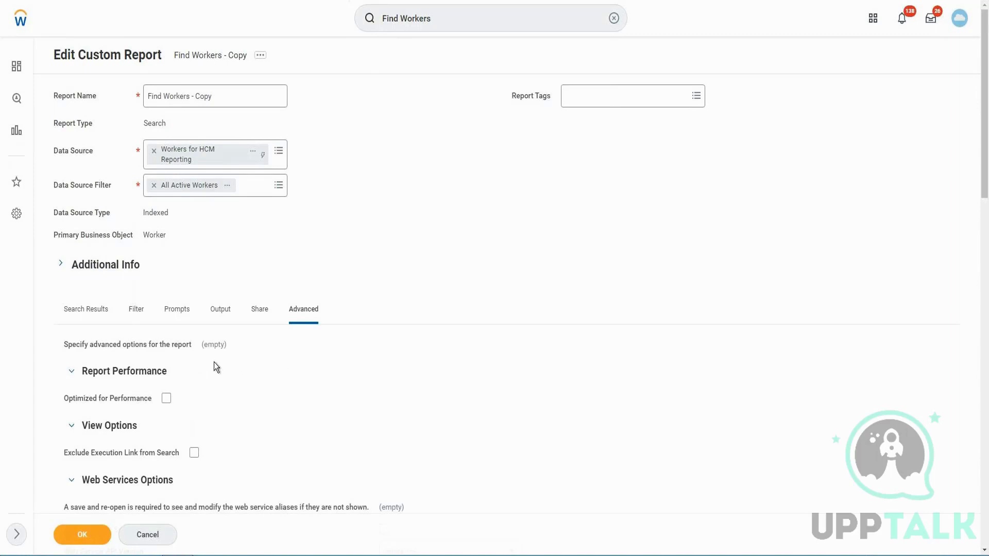
pyautogui.scroll(-5, 214, 362)
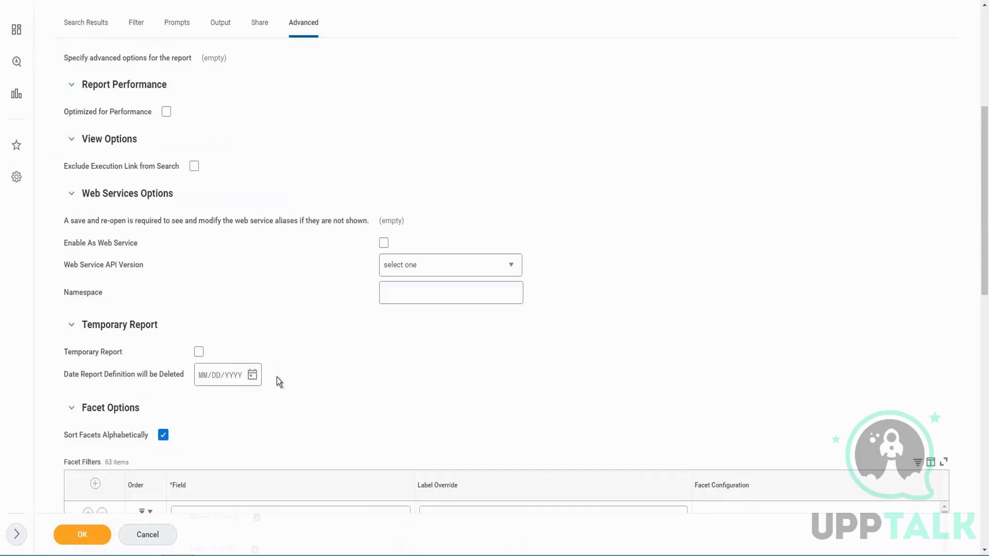
pyautogui.scroll(2, 278, 384)
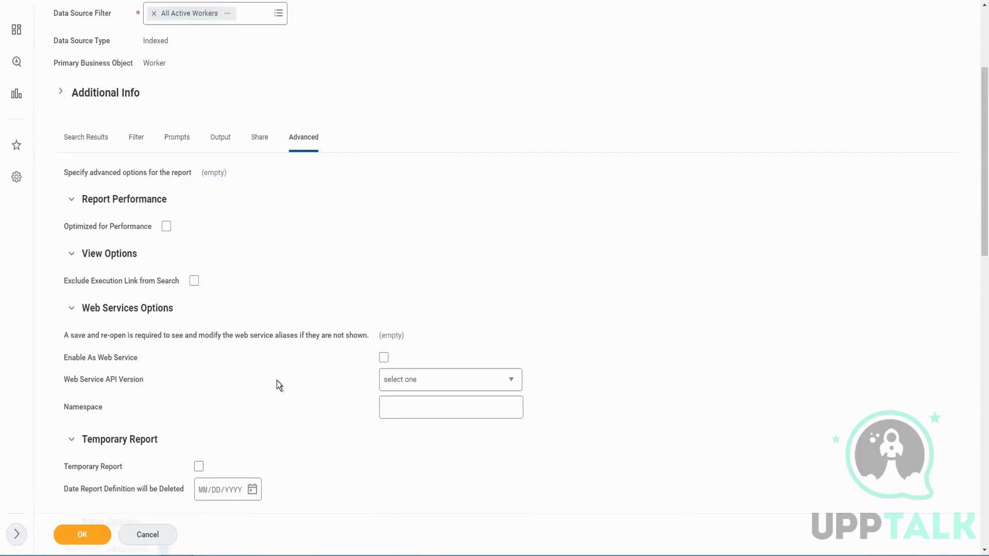
pyautogui.scroll(3, 315, 6)
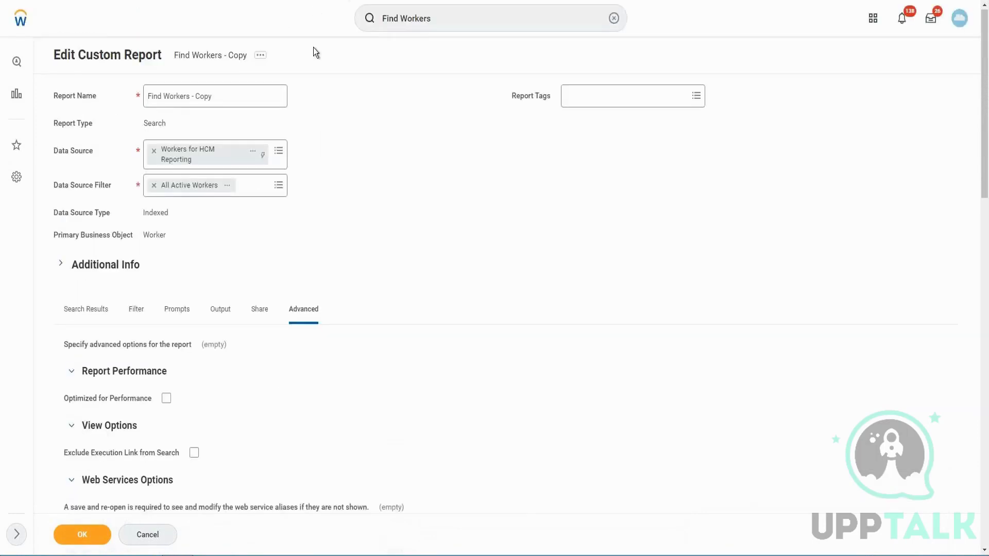
# Search for Create cust report and open the Create Custom Report task, discarding the changes to Find Workers - Copy
pyautogui.click(427, 16)
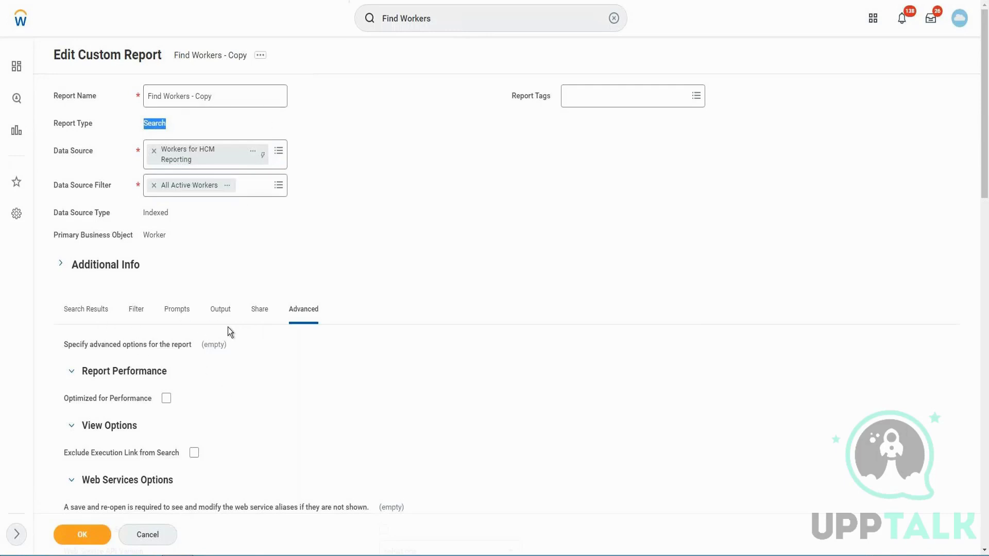
pyautogui.click(446, 22)
pyautogui.doubleClick(447, 21)
pyautogui.tripleClick(446, 18)
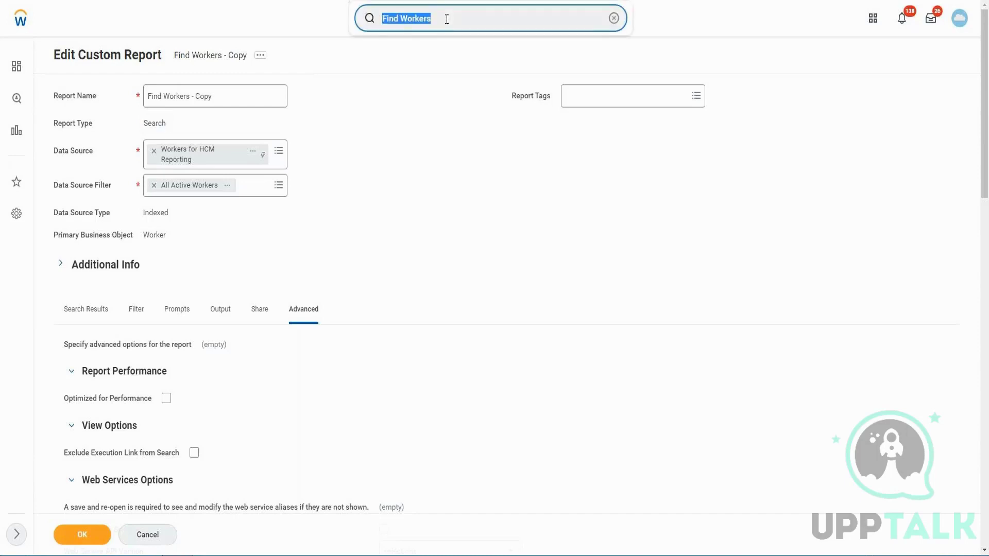
pyautogui.write('Creater cust report')
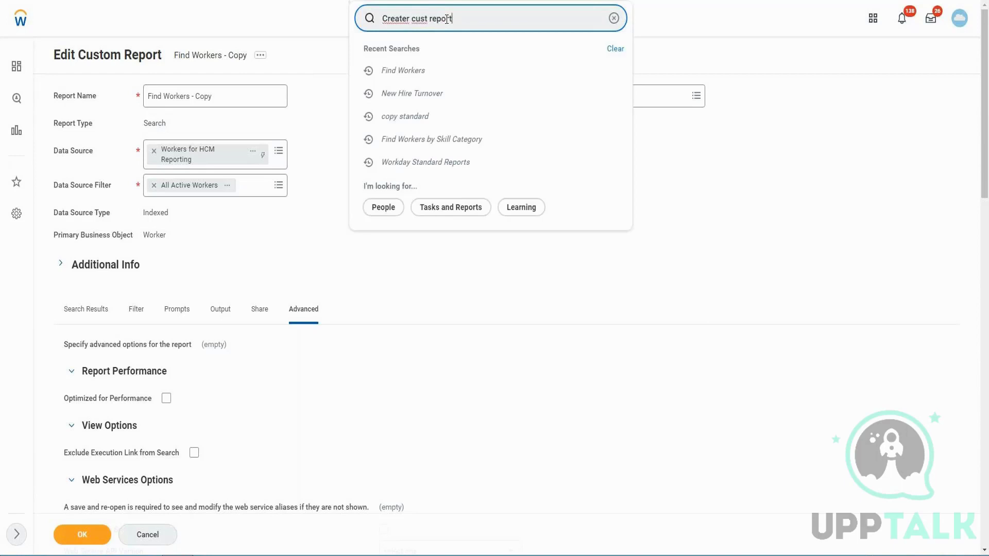
pyautogui.click(407, 20)
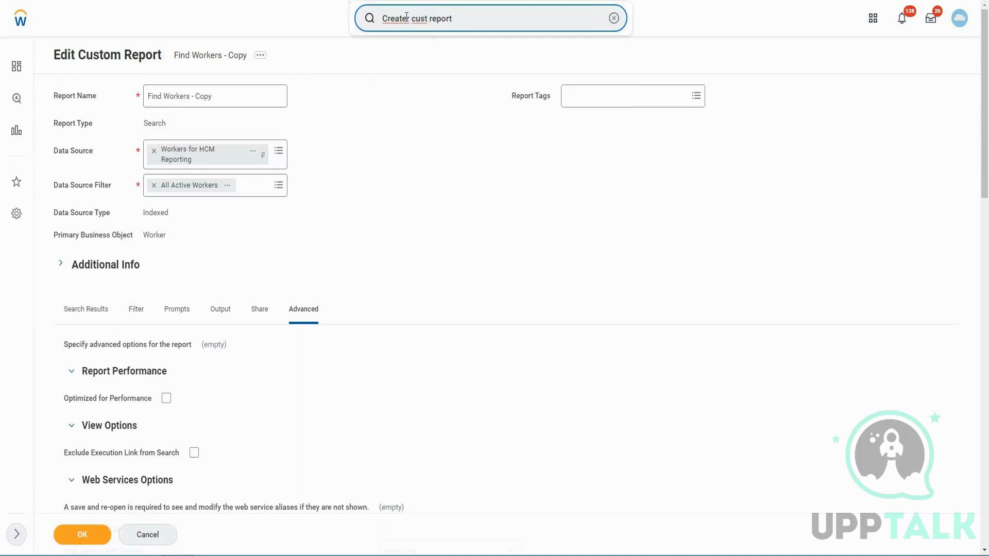
pyautogui.press('BackSpace')
pyautogui.press('End')
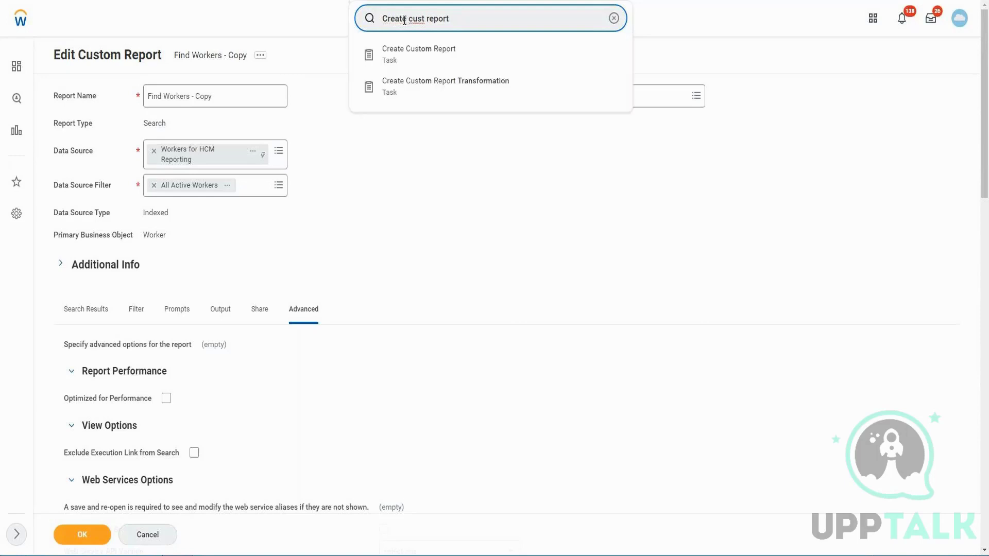
pyautogui.click(426, 56)
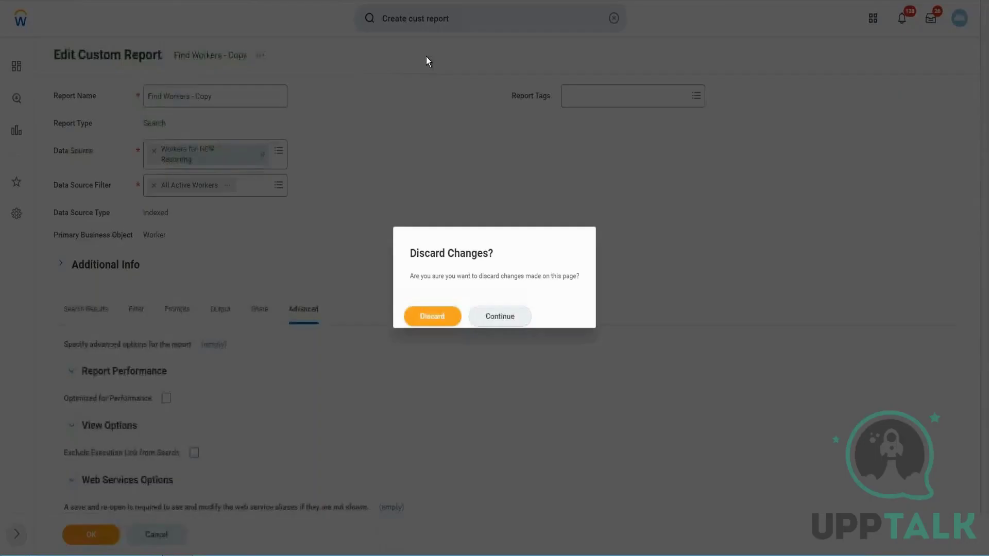
pyautogui.click(444, 306)
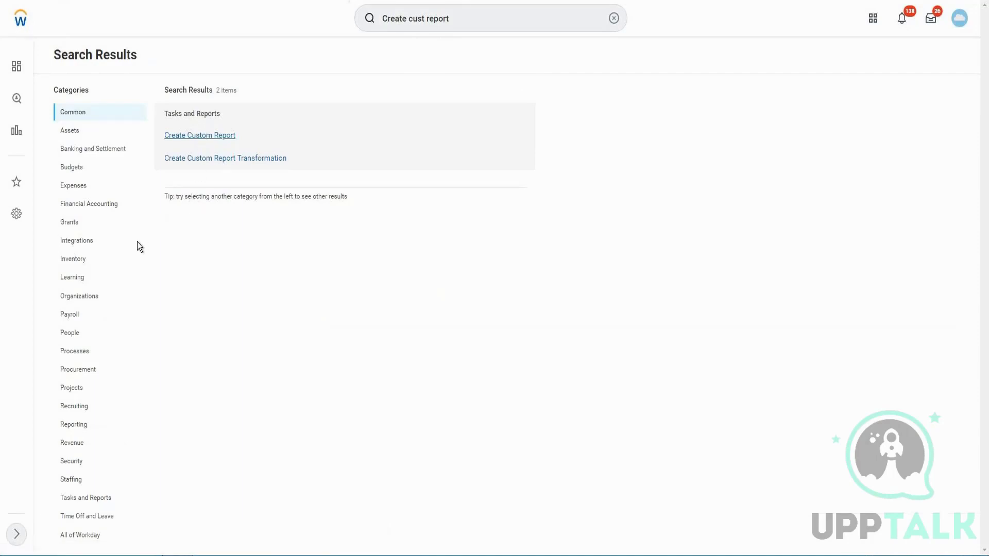
# Set the report type to Advanced, and select All Workers as the data source with Optimized for Performance cleared
pyautogui.click(165, 161)
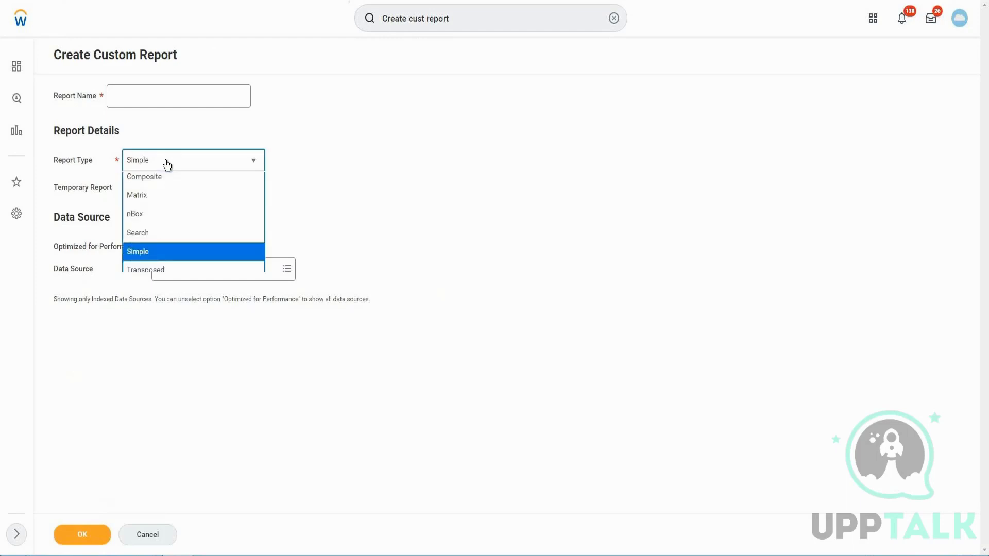
pyautogui.click(155, 201)
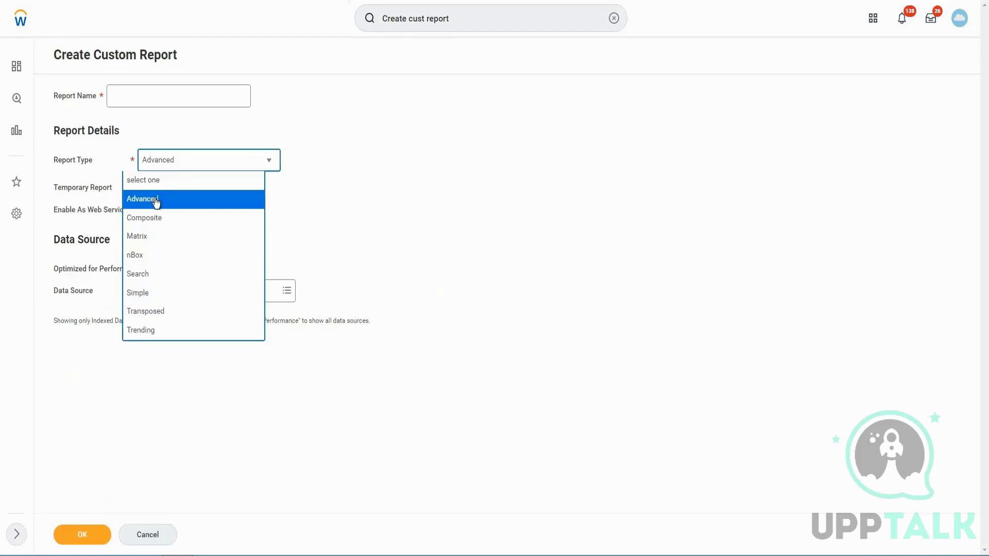
pyautogui.click(156, 268)
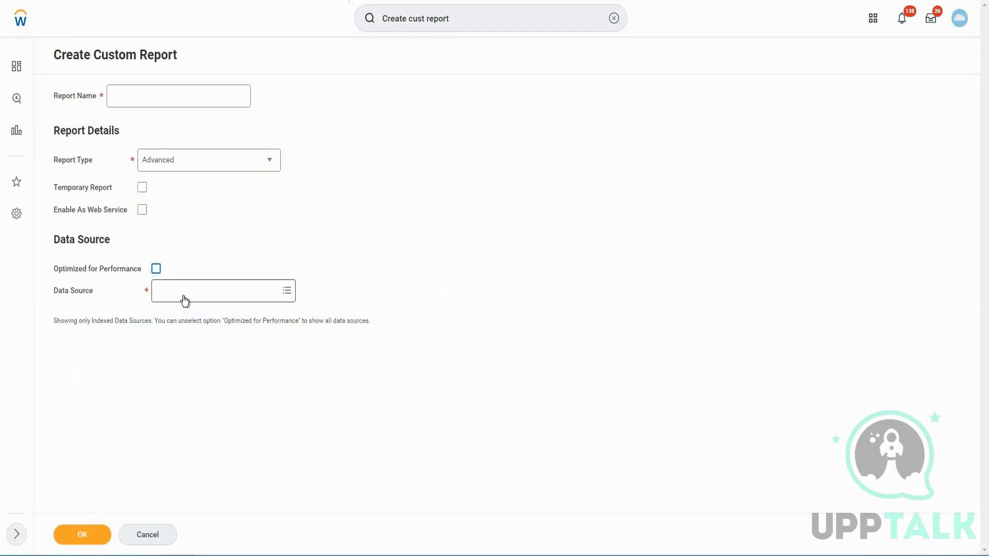
pyautogui.click(203, 303)
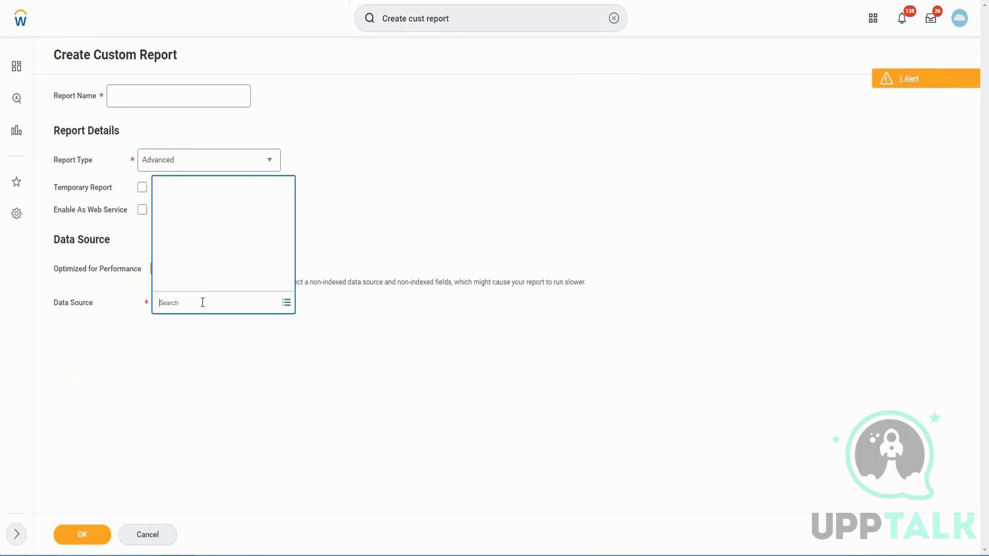
pyautogui.write('All Worker')
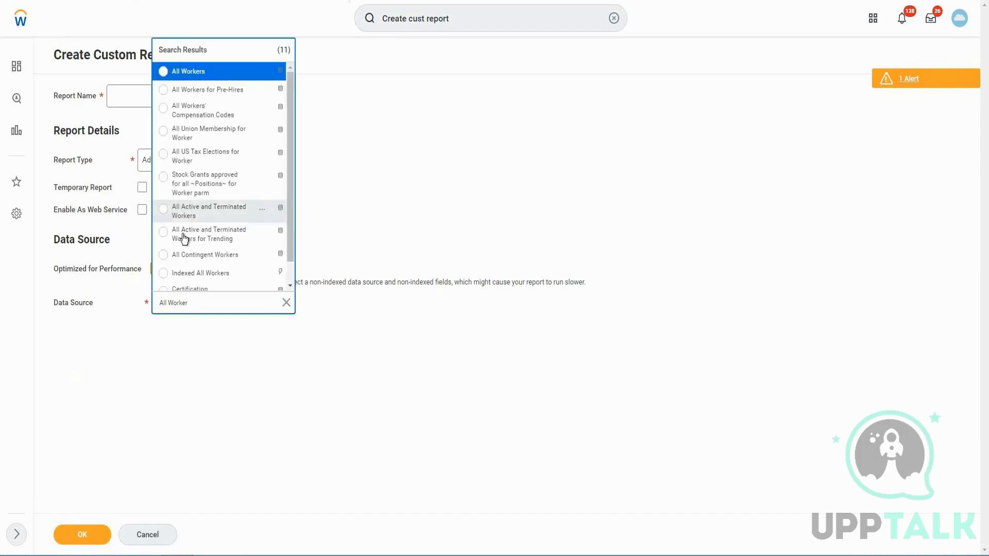
pyautogui.click(199, 75)
# Name the new custom report VISH and create it
pyautogui.click(129, 94)
pyautogui.write('VIS')
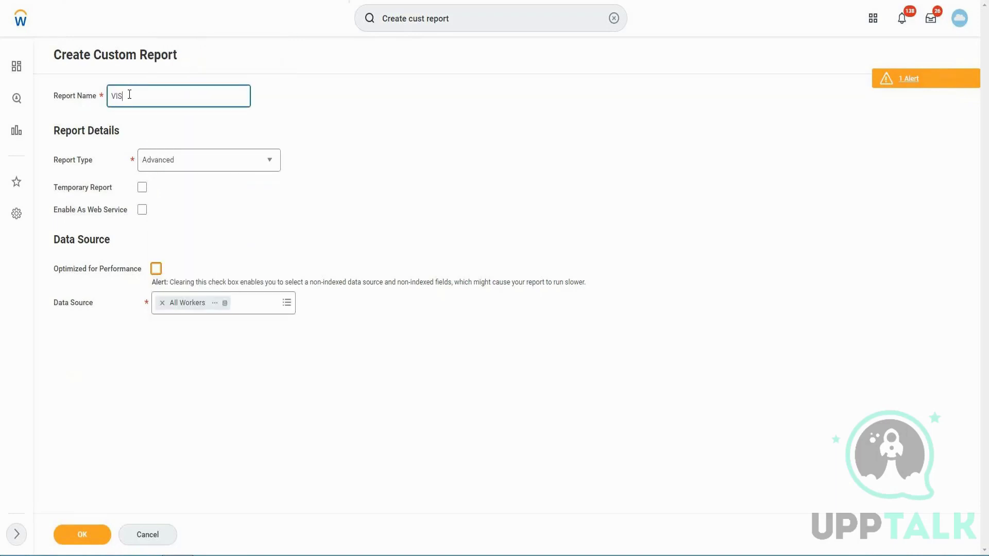
pyautogui.write('AH')
pyautogui.click(97, 534)
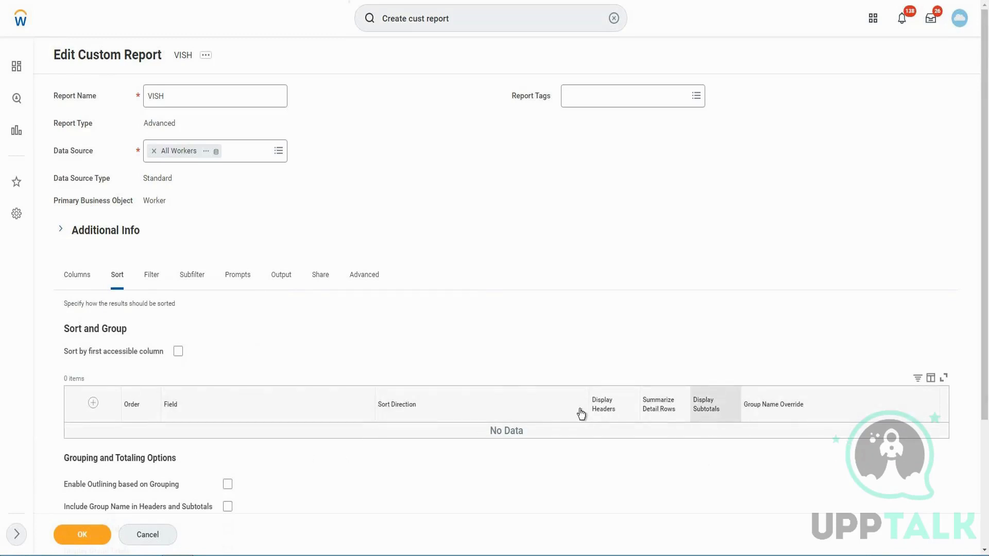
# View the filter, subfilter and prompt settings of the VISH report
pyautogui.click(147, 285)
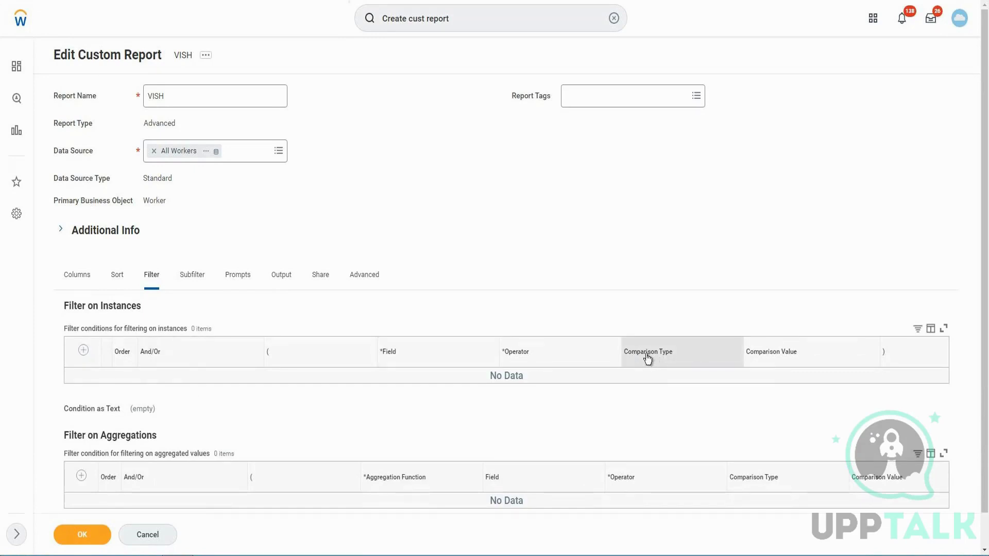
pyautogui.click(204, 271)
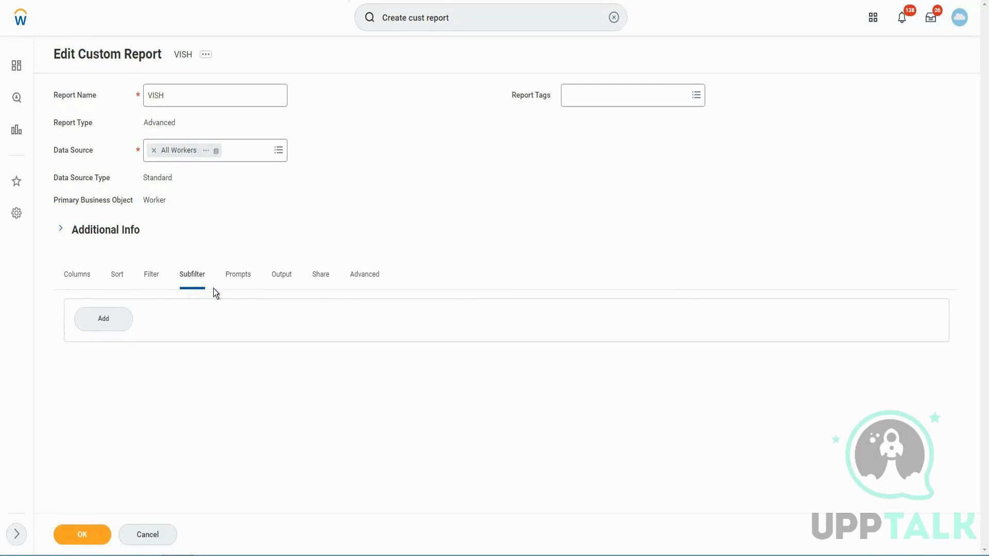
pyautogui.click(241, 282)
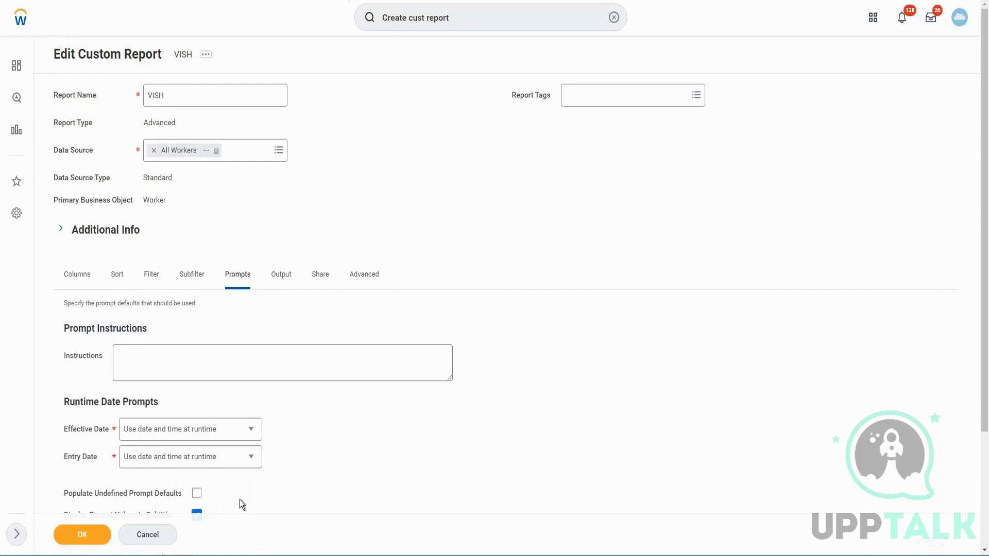
# Add a blank row to the Prompt Defaults table and remove it again
pyautogui.scroll(-3, 211, 483)
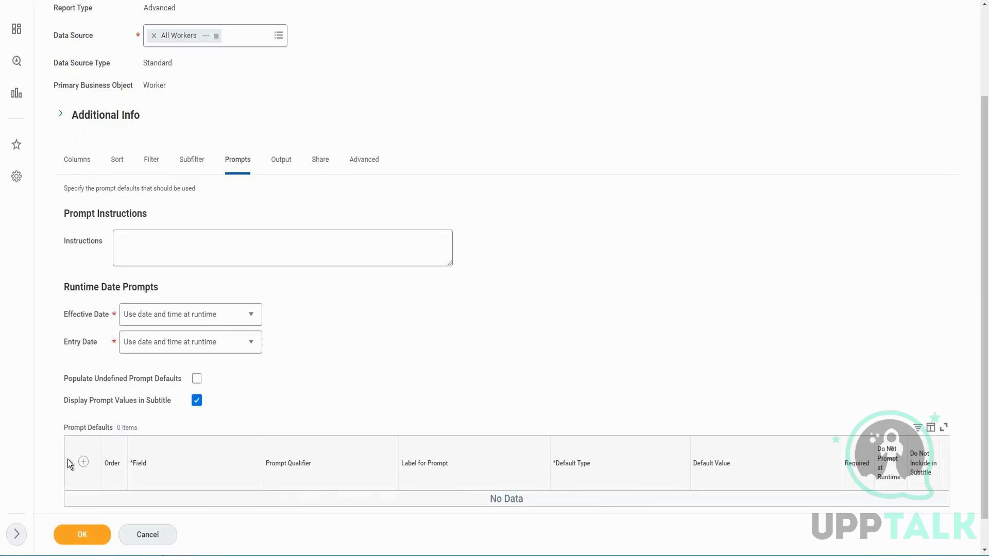
pyautogui.click(83, 462)
pyautogui.scroll(-1, 391, 354)
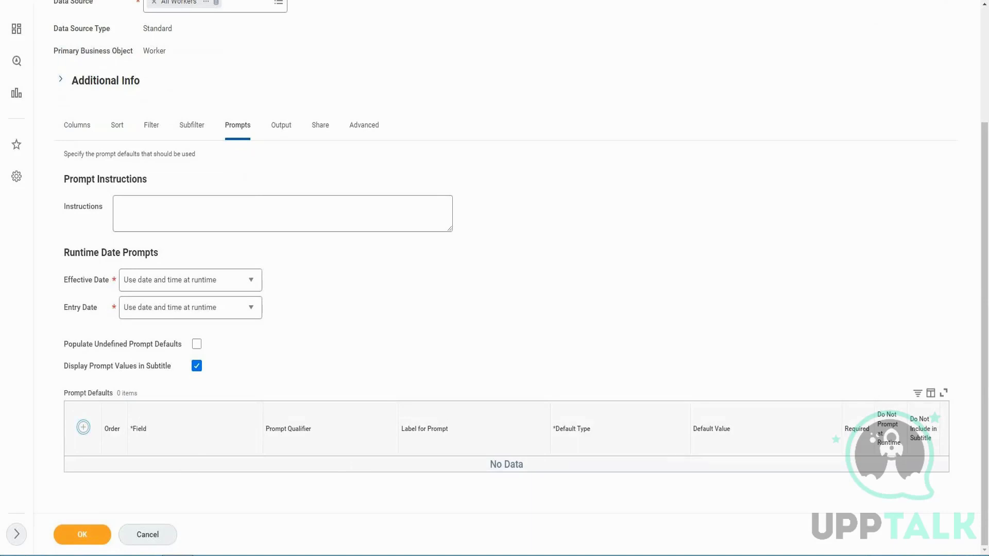
pyautogui.click(83, 428)
pyautogui.click(93, 473)
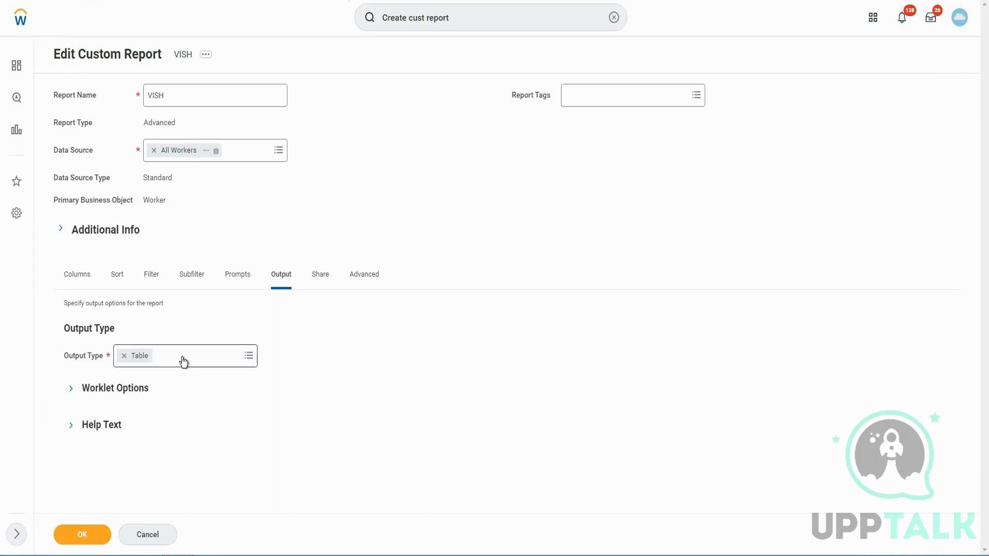
# View the available output types and set the report definition sharing to Share with specific authorized groups and users
pyautogui.click(219, 364)
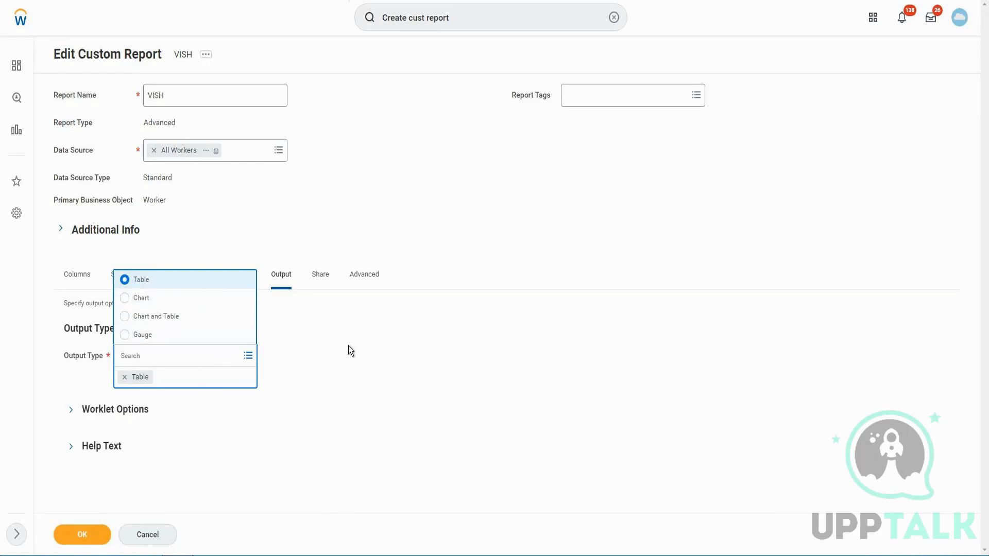
pyautogui.click(311, 294)
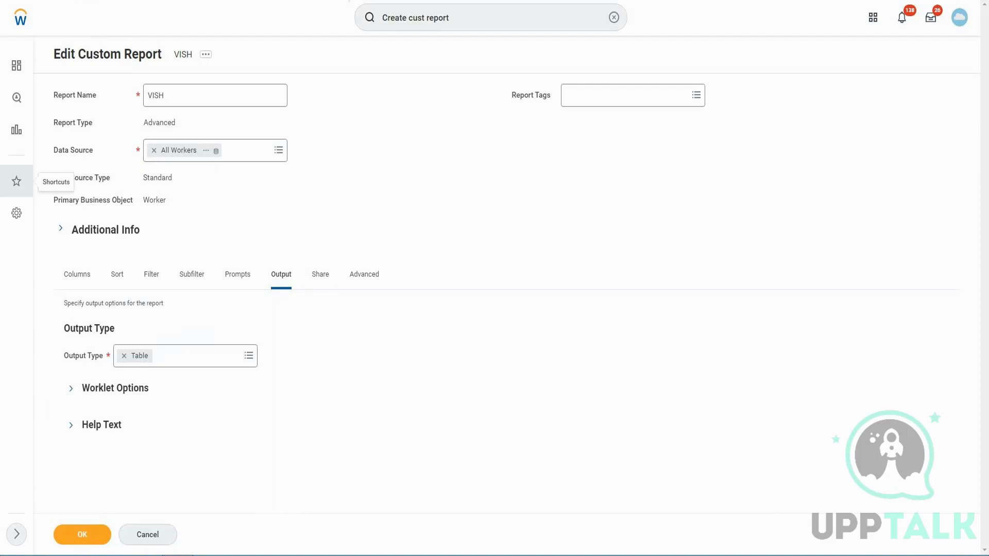
pyautogui.click(322, 282)
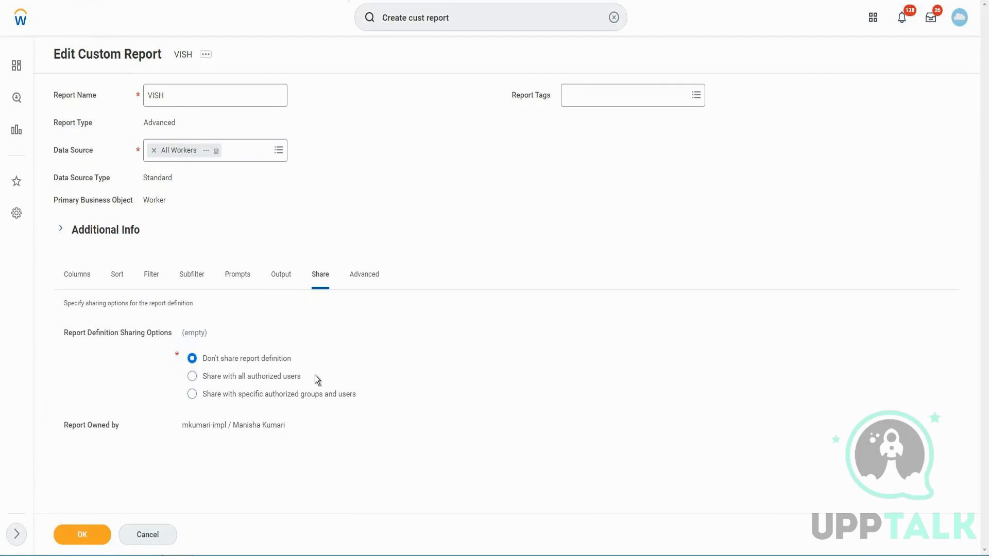
pyautogui.click(251, 399)
pyautogui.scroll(-1, 189, 411)
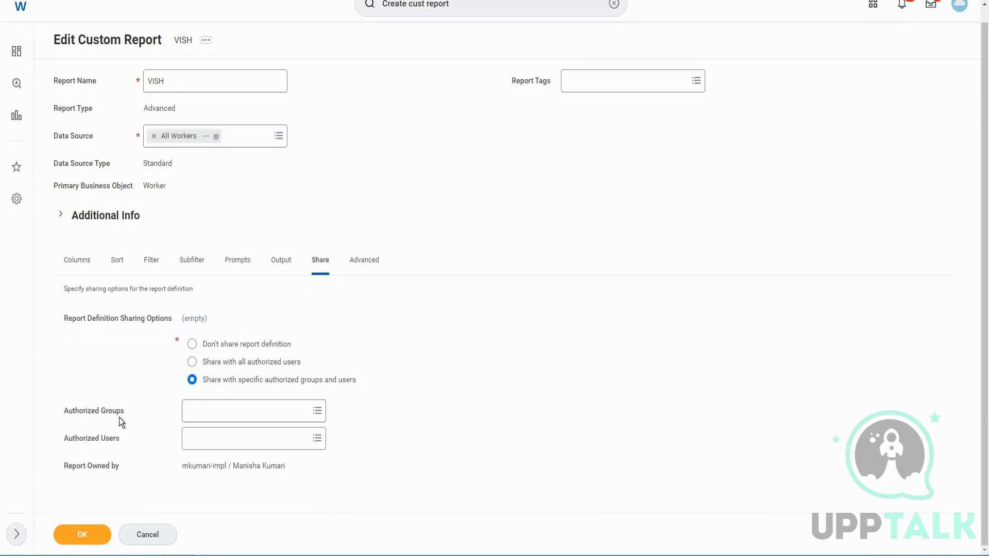
pyautogui.click(275, 377)
# Examine the report's advanced settings, including Web Services Options, Enable Save Parameters and Enable Preferred Currency
pyautogui.click(362, 271)
pyautogui.click(368, 263)
pyautogui.scroll(-1, 307, 360)
pyautogui.scroll(-1, 307, 363)
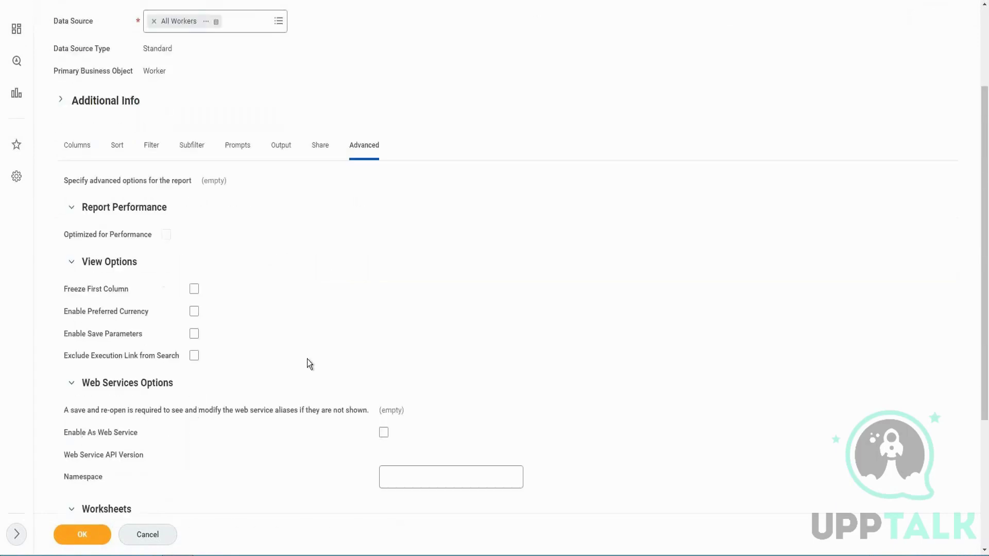
pyautogui.scroll(-2, 217, 428)
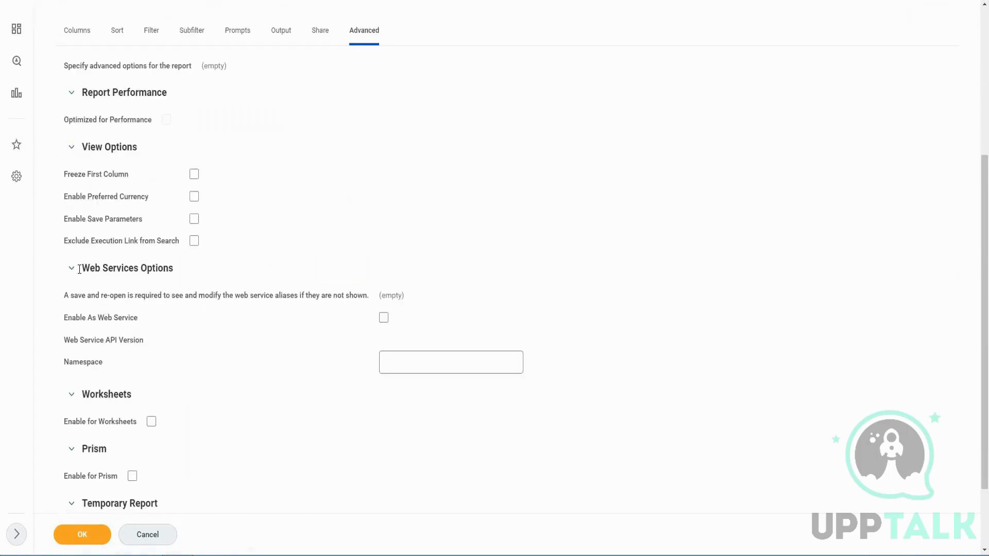
pyautogui.moveTo(133, 281); pyautogui.dragTo(418, 366)
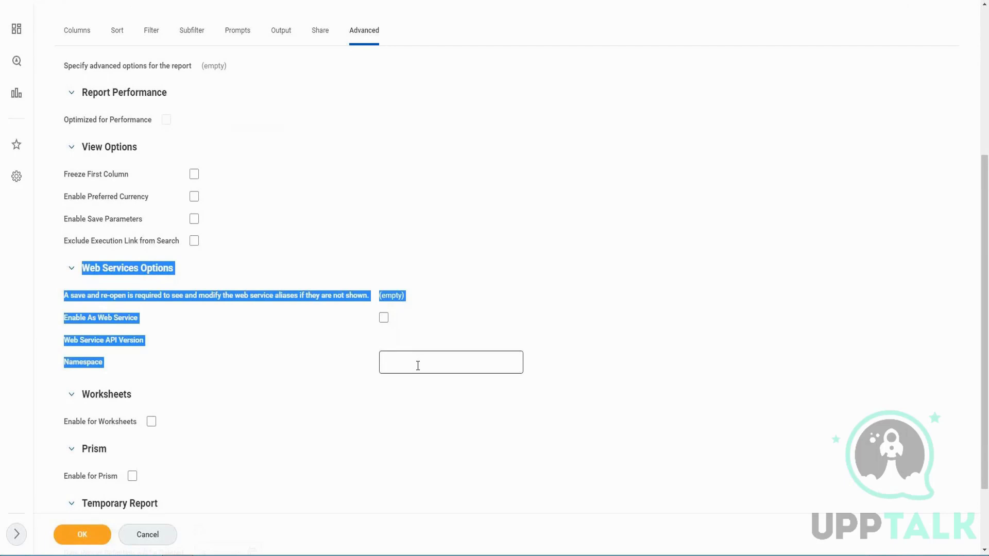
pyautogui.moveTo(66, 222); pyautogui.dragTo(146, 220)
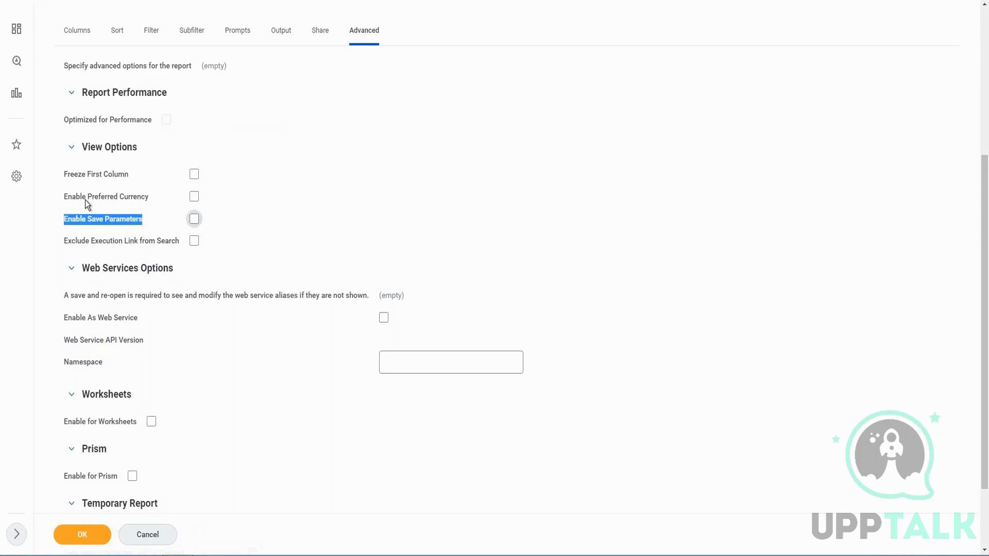
pyautogui.moveTo(68, 196); pyautogui.dragTo(131, 195)
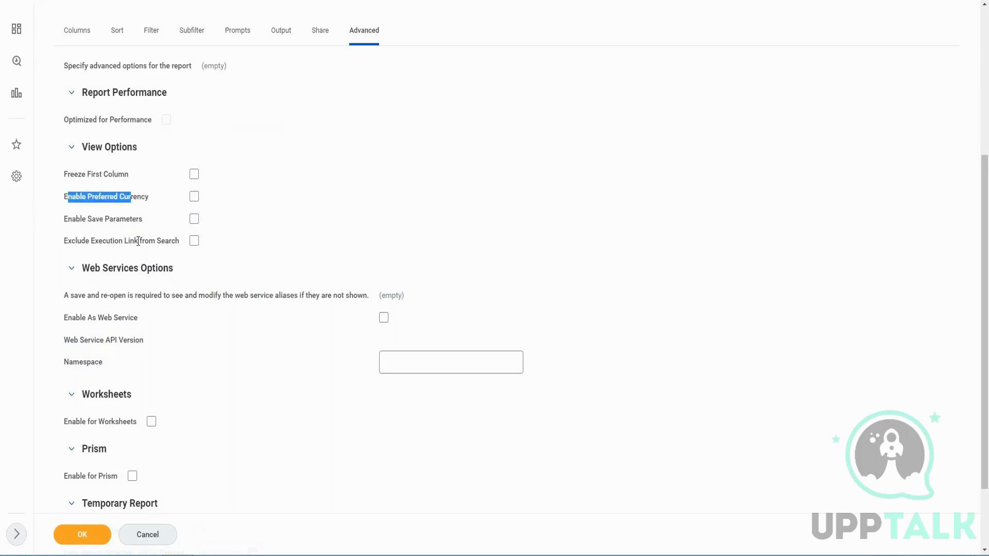
# Examine the Temporary Report settings, collapsing and expanding their section
pyautogui.scroll(-2, 279, 302)
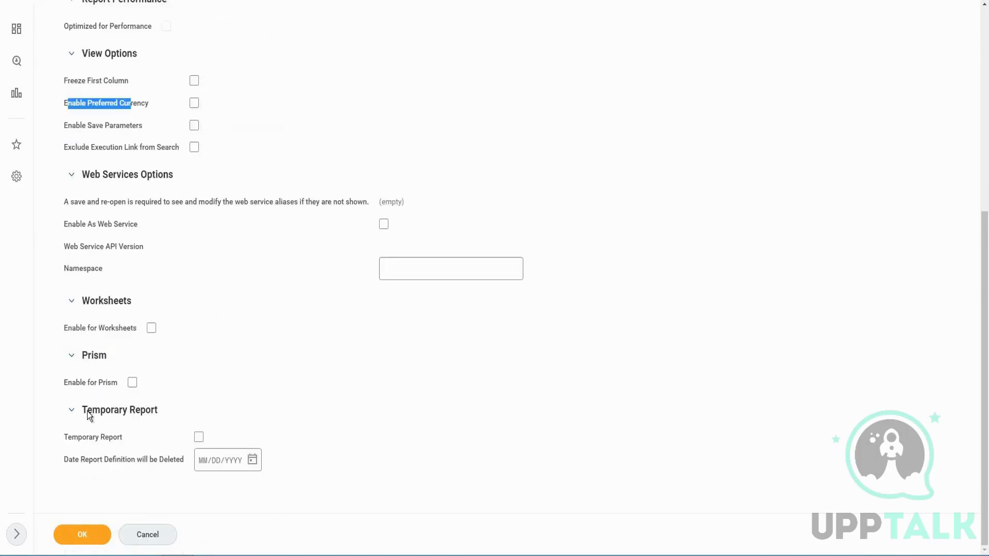
pyautogui.moveTo(82, 411); pyautogui.dragTo(144, 413)
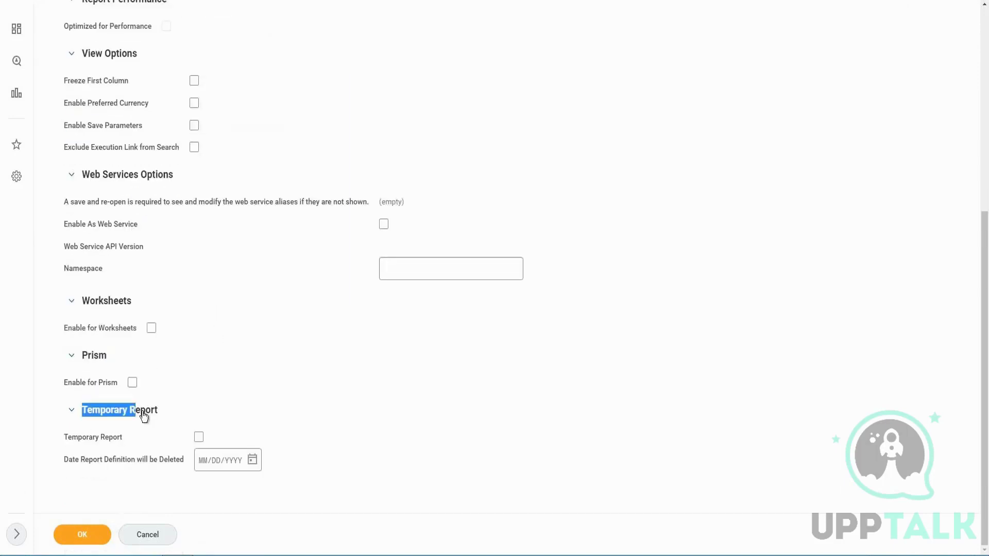
pyautogui.click(71, 457)
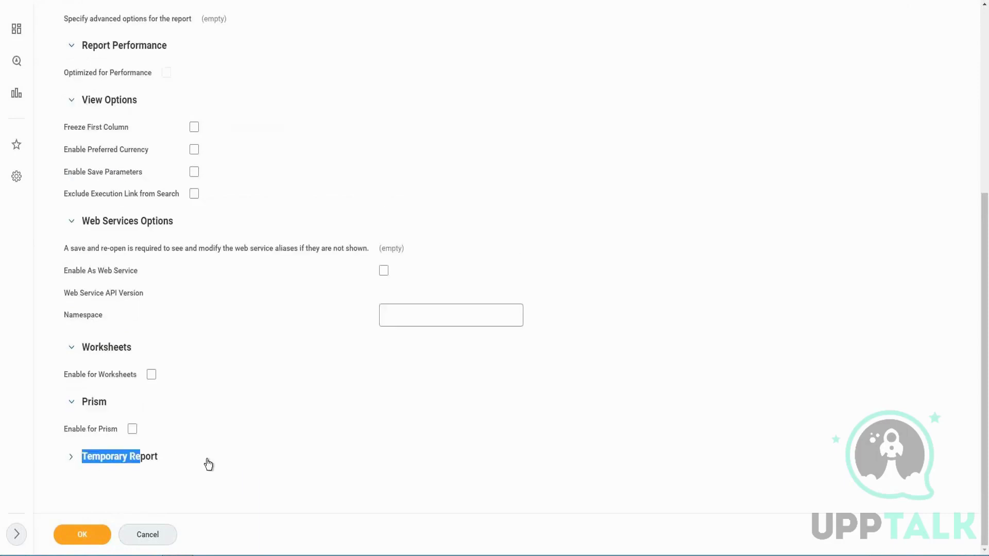
pyautogui.click(199, 438)
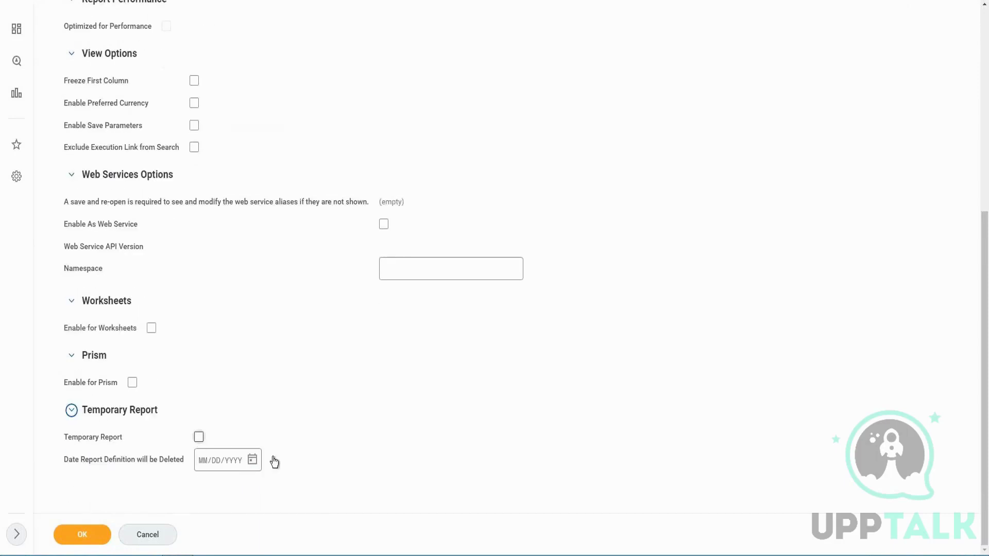